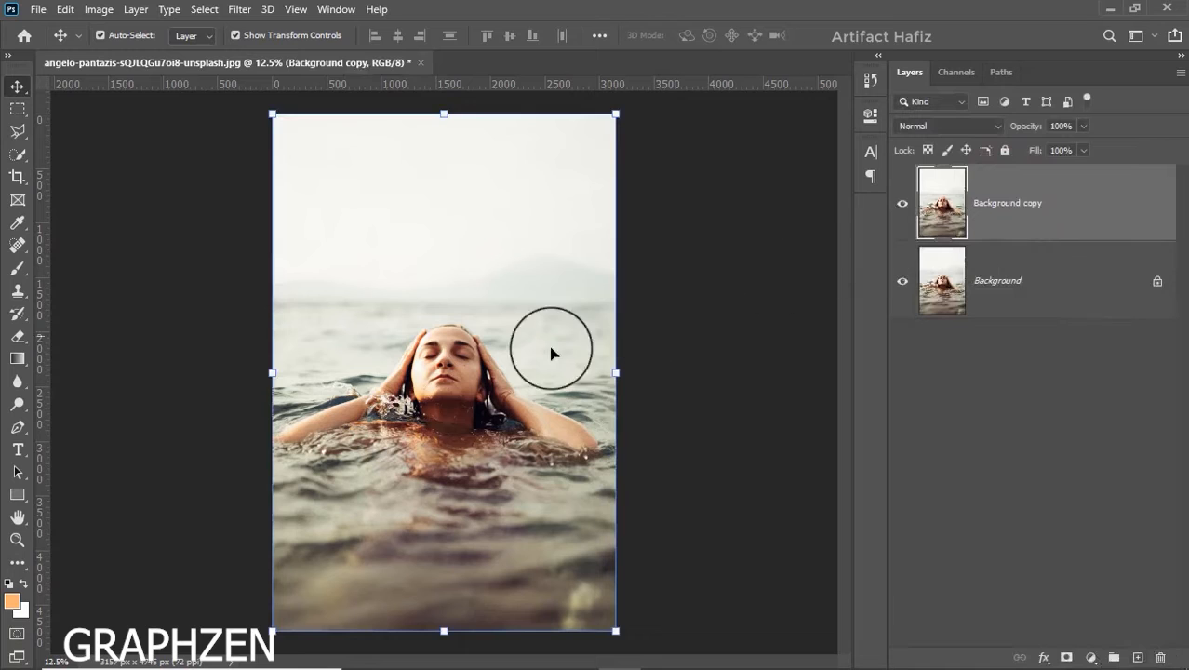
Step: Select the woman and a band of surrounding water on the Background copy layer with the Quick Selection tool at brush size 250
click(19, 156)
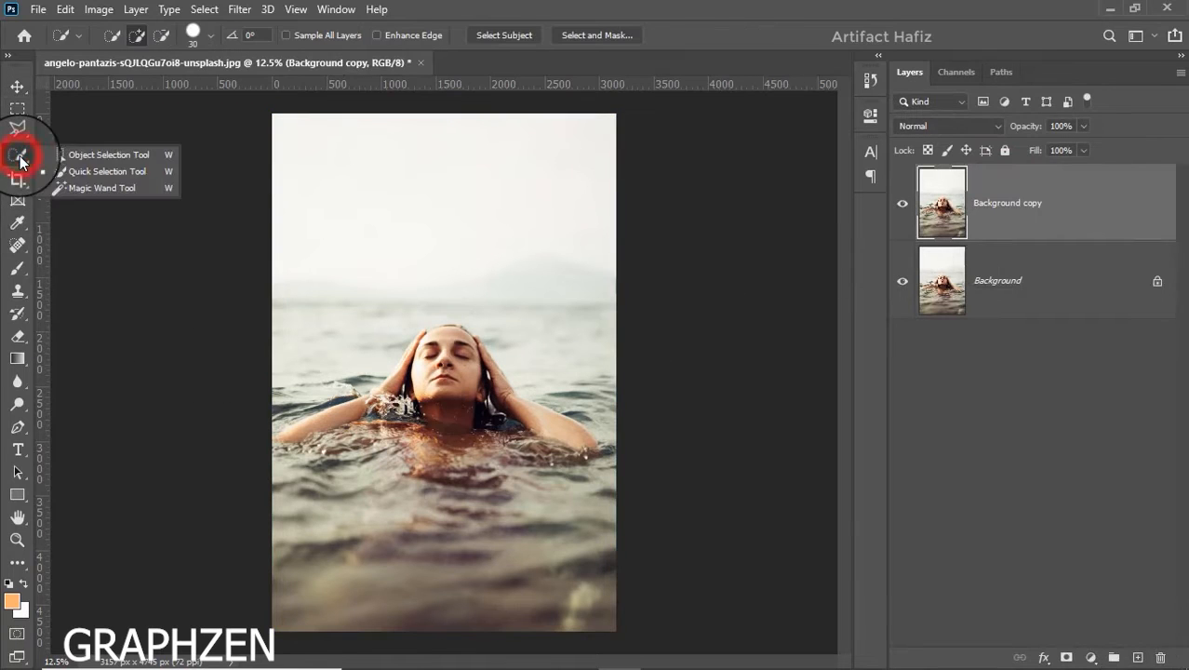
click(88, 171)
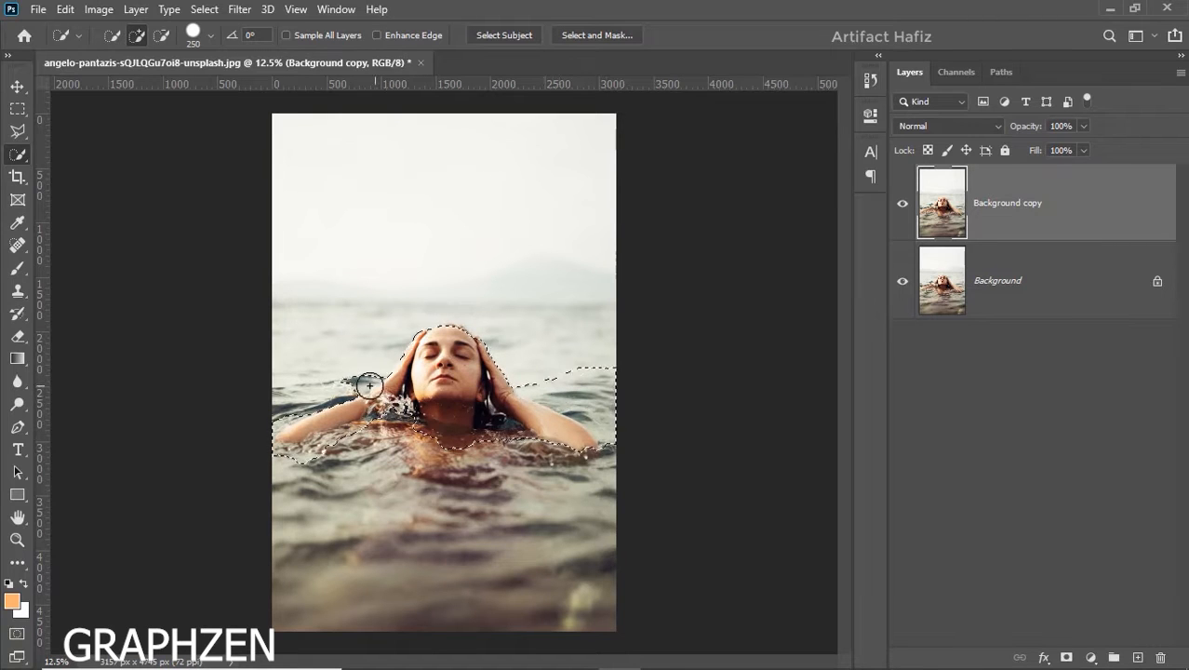
drag(288, 389, 279, 390)
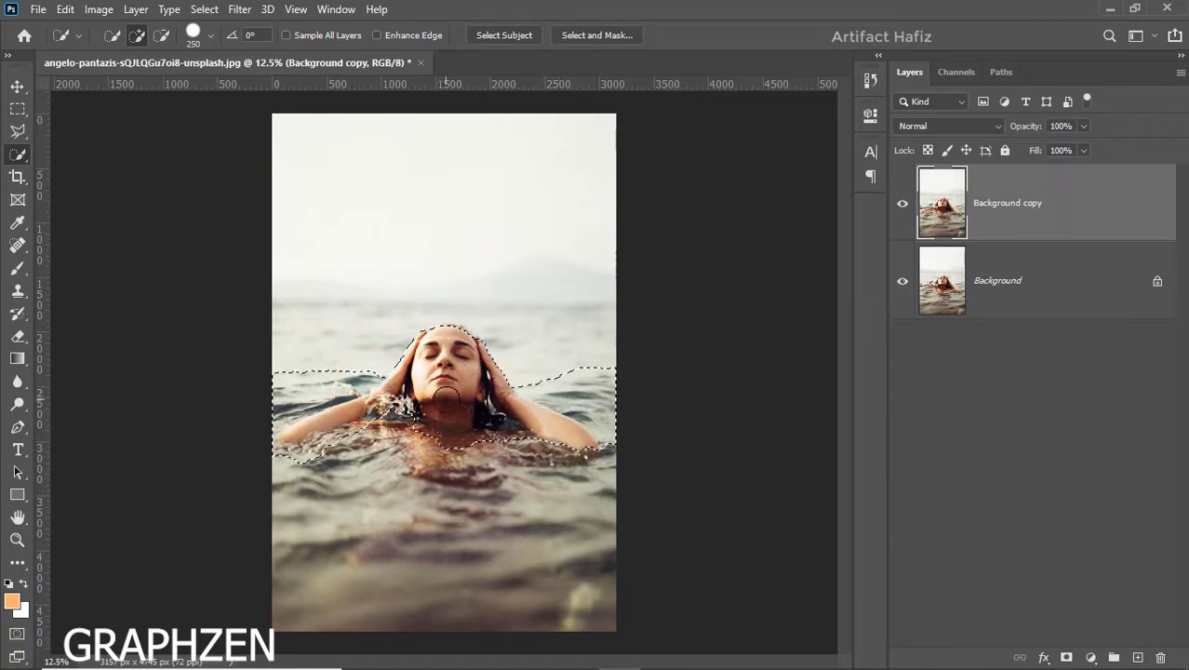
mouse_move(305, 433)
mouse_down()
mouse_move(577, 458)
mouse_move(373, 476)
mouse_up()
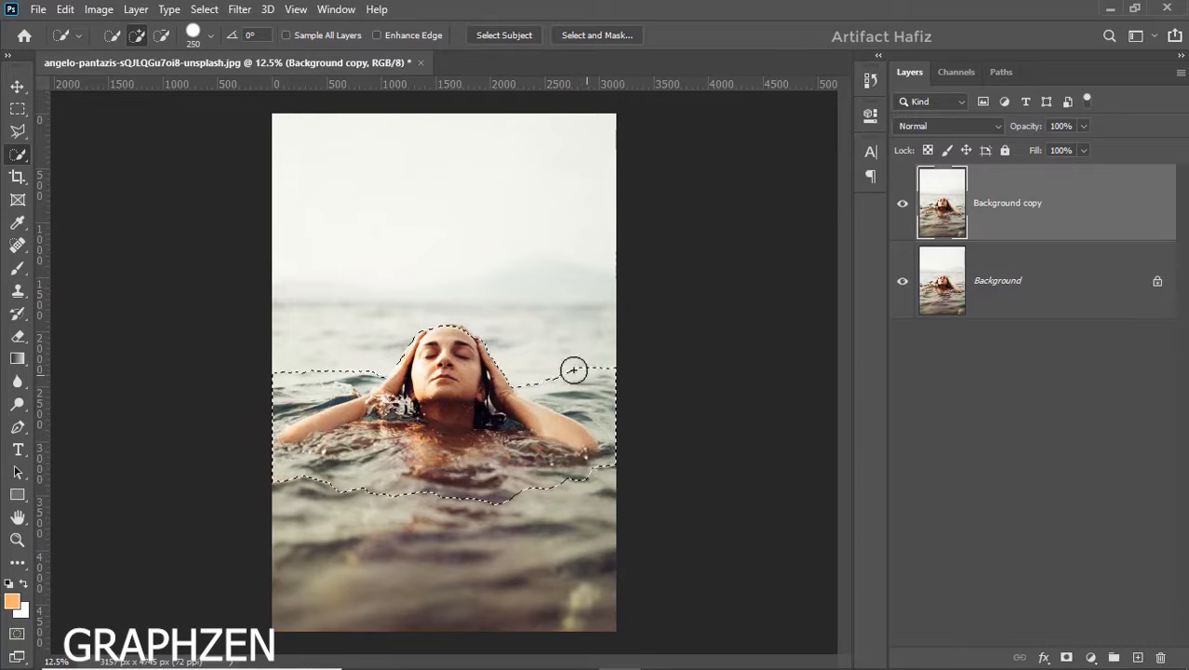
scroll(442, 374, up, 1)
scroll(442, 374, up, 8)
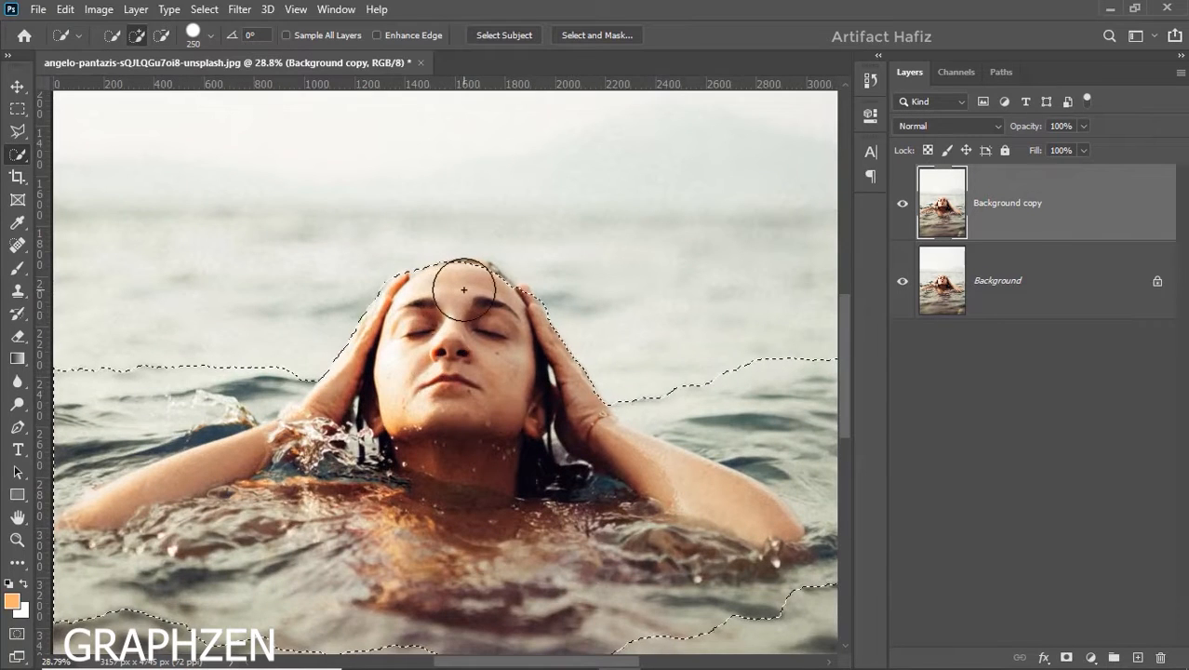
mouse_move(463, 291)
mouse_down()
mouse_move(477, 293)
mouse_move(473, 281)
mouse_move(481, 295)
mouse_up()
scroll(428, 368, down, 6)
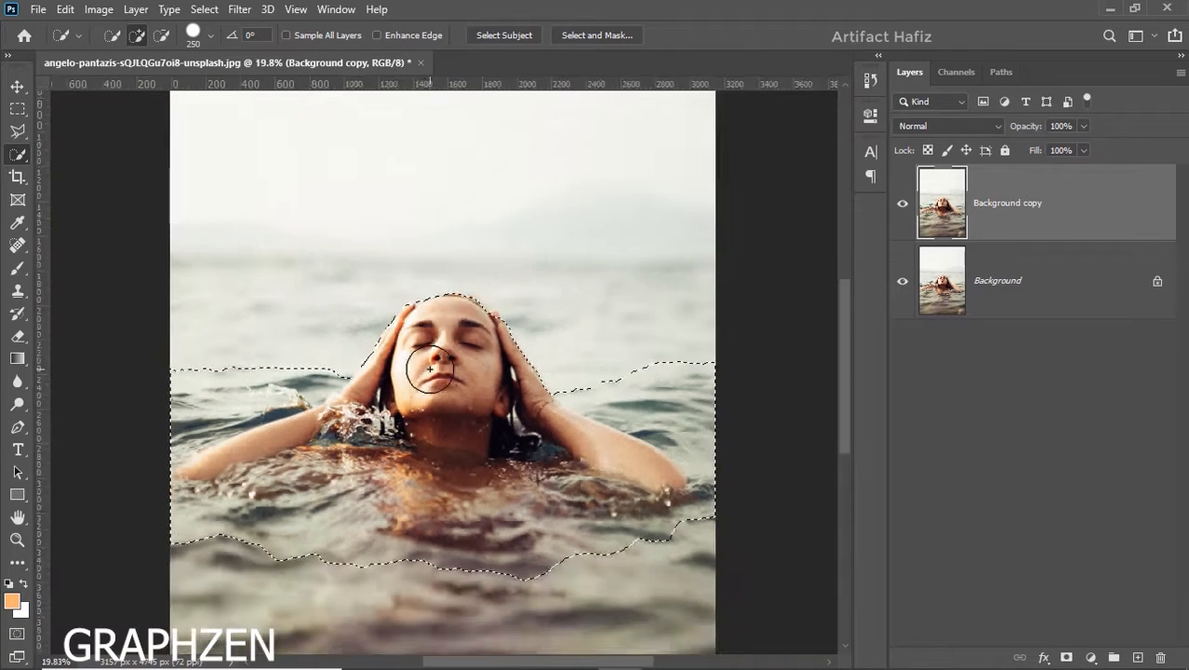
Step: Open the selection in Select and Mask and set its feather to 3.0 px
click(573, 34)
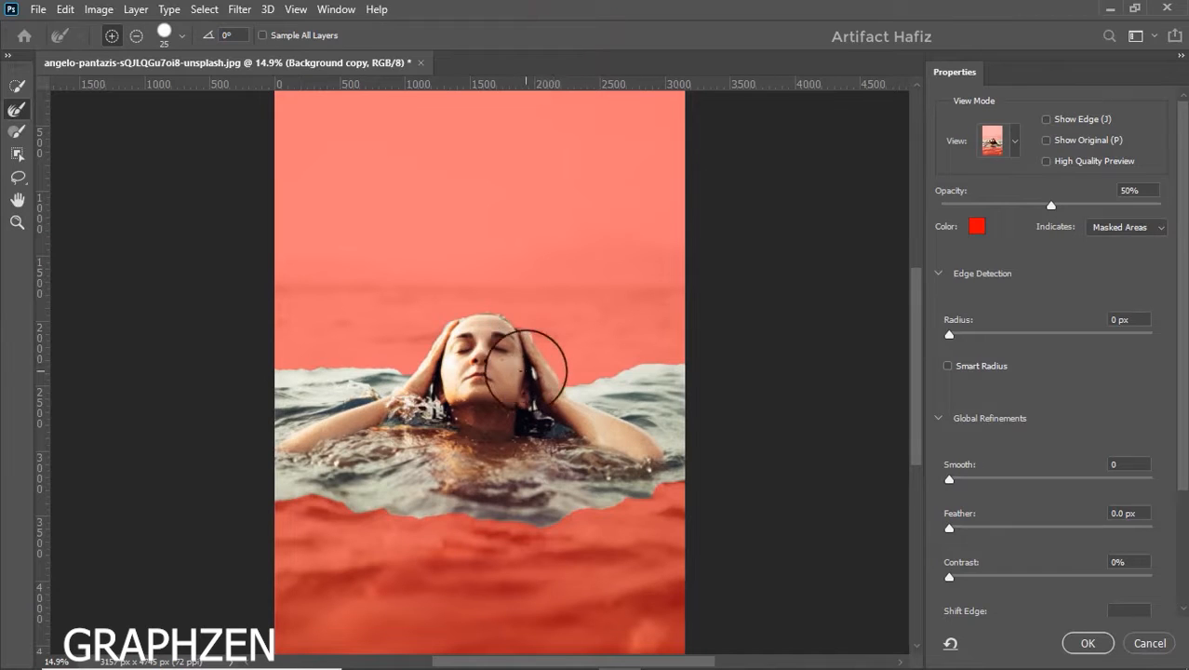
drag(950, 528, 1022, 524)
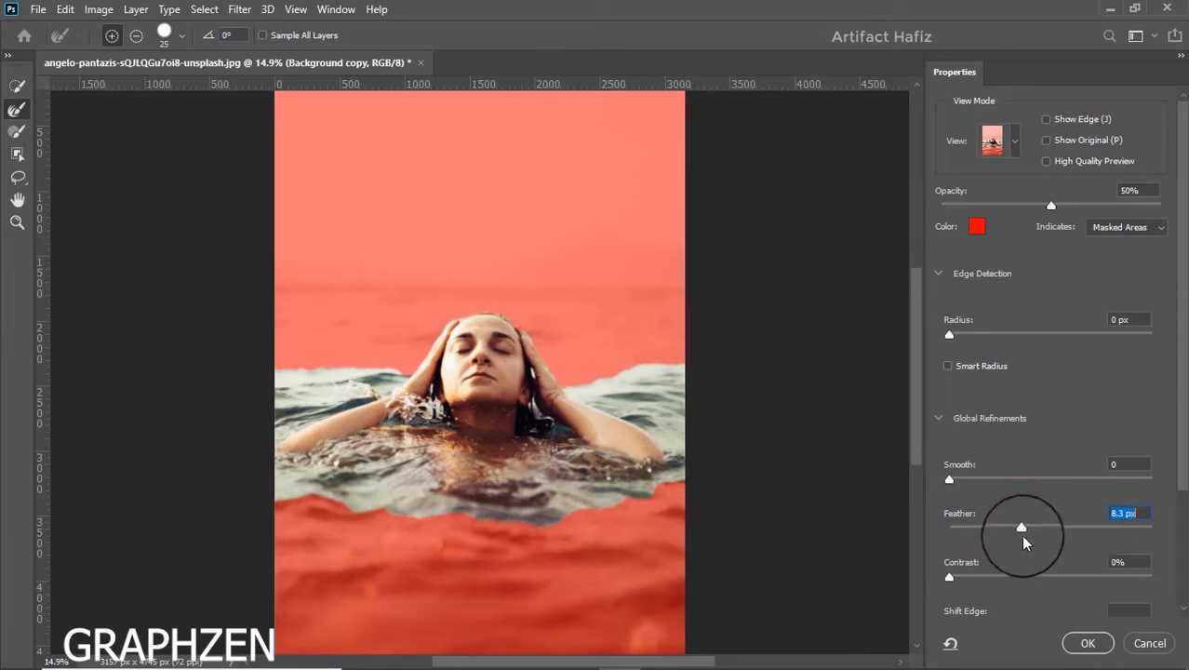
drag(1022, 529, 989, 532)
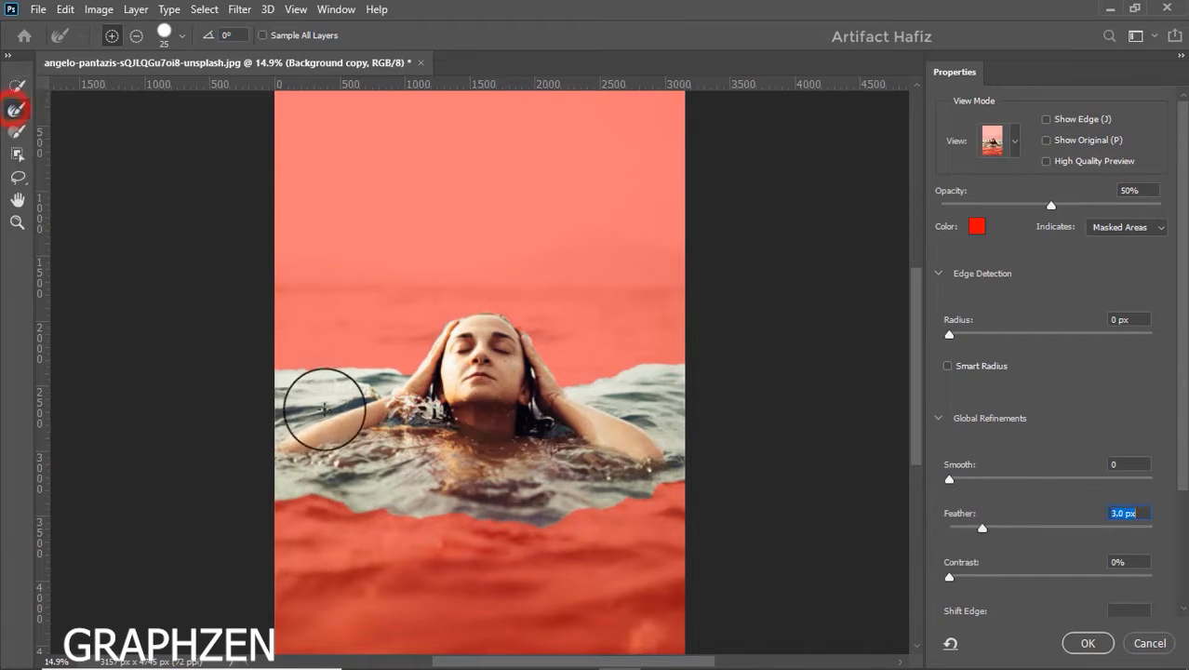
Step: Refine the upper and lower water edges with the Refine Edge Brush, then apply the selection as a mask on the Background copy layer
key(bracketright)
key(bracketright)
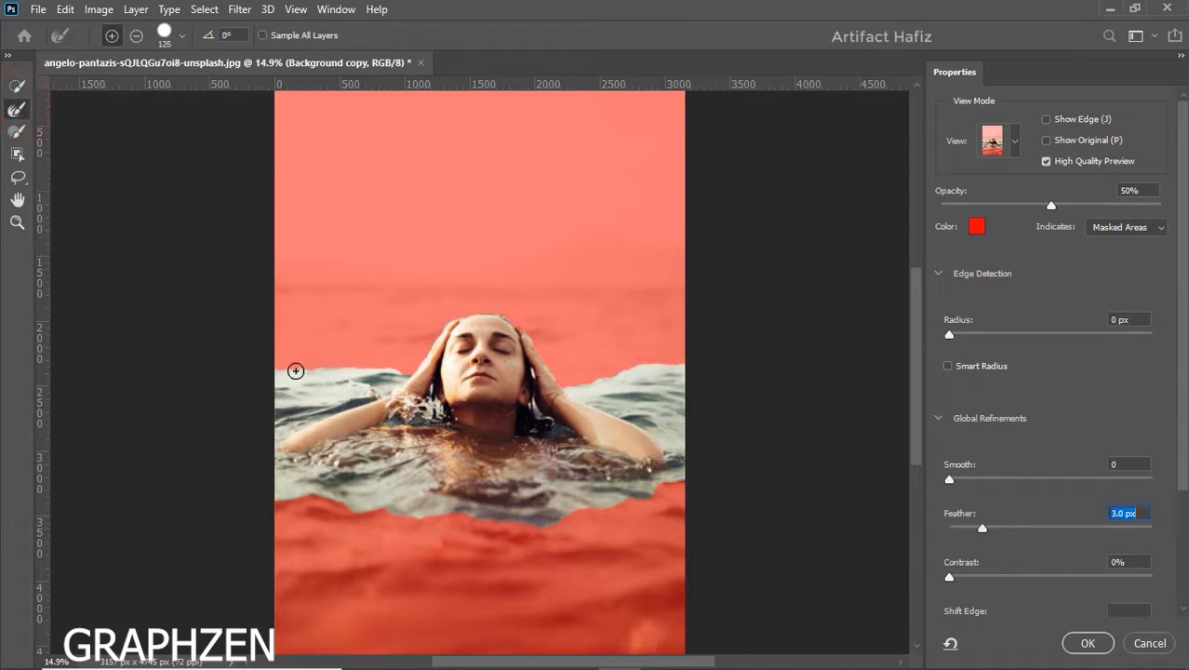
drag(301, 368, 394, 366)
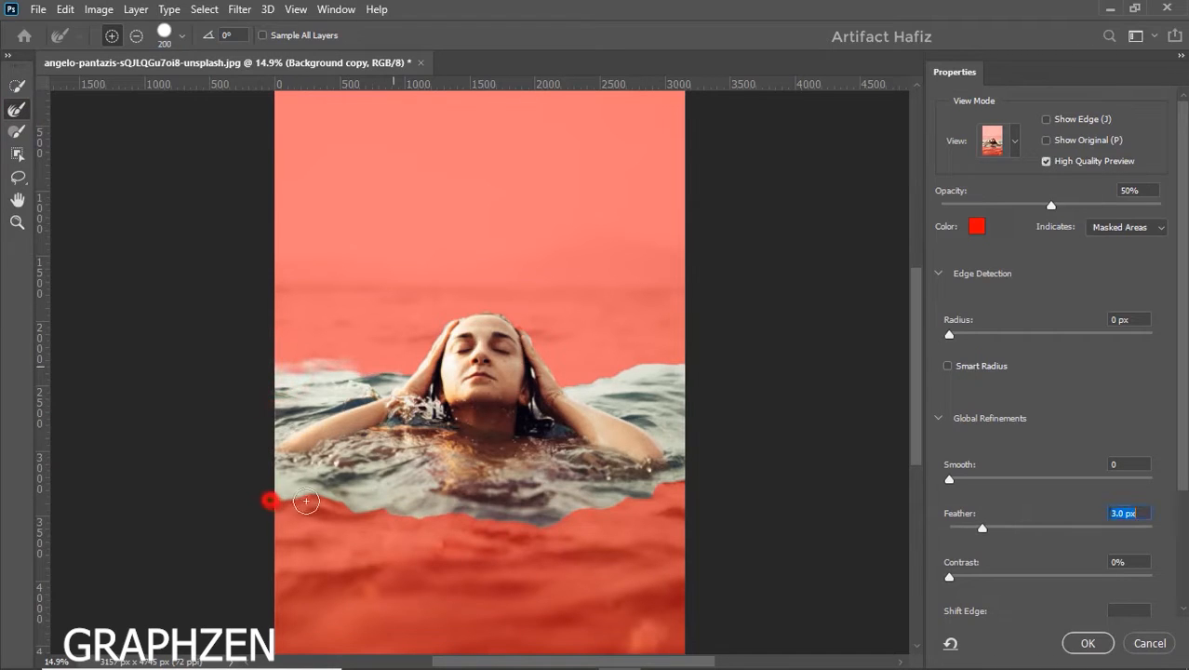
drag(306, 501, 410, 511)
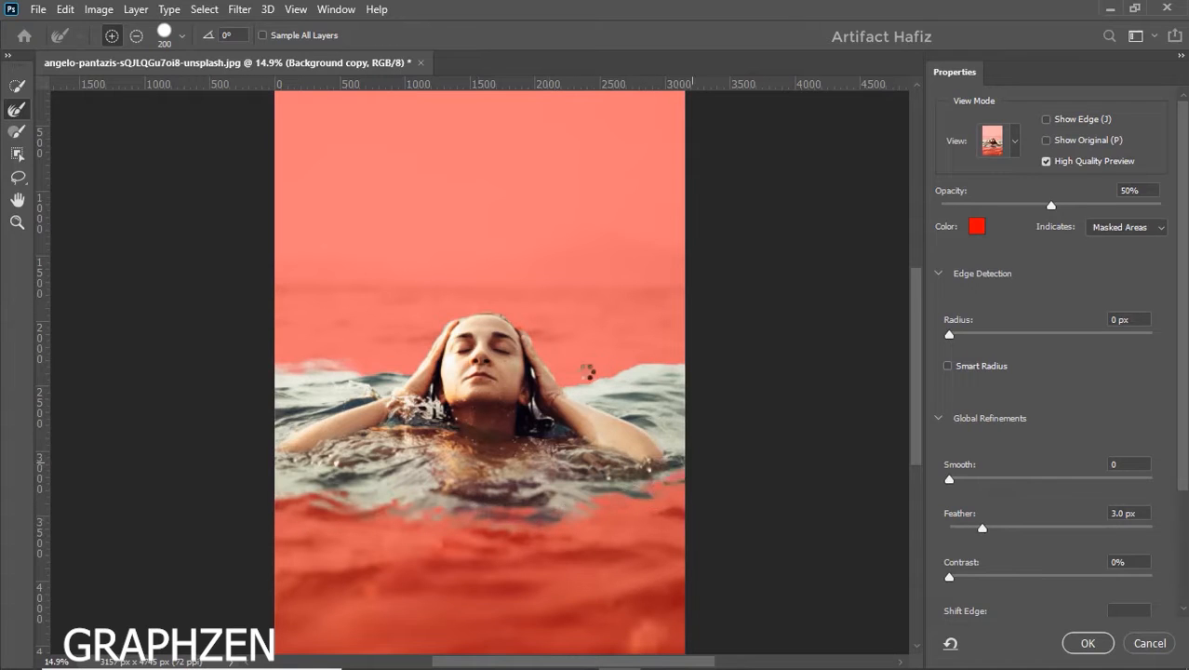
drag(574, 376, 680, 357)
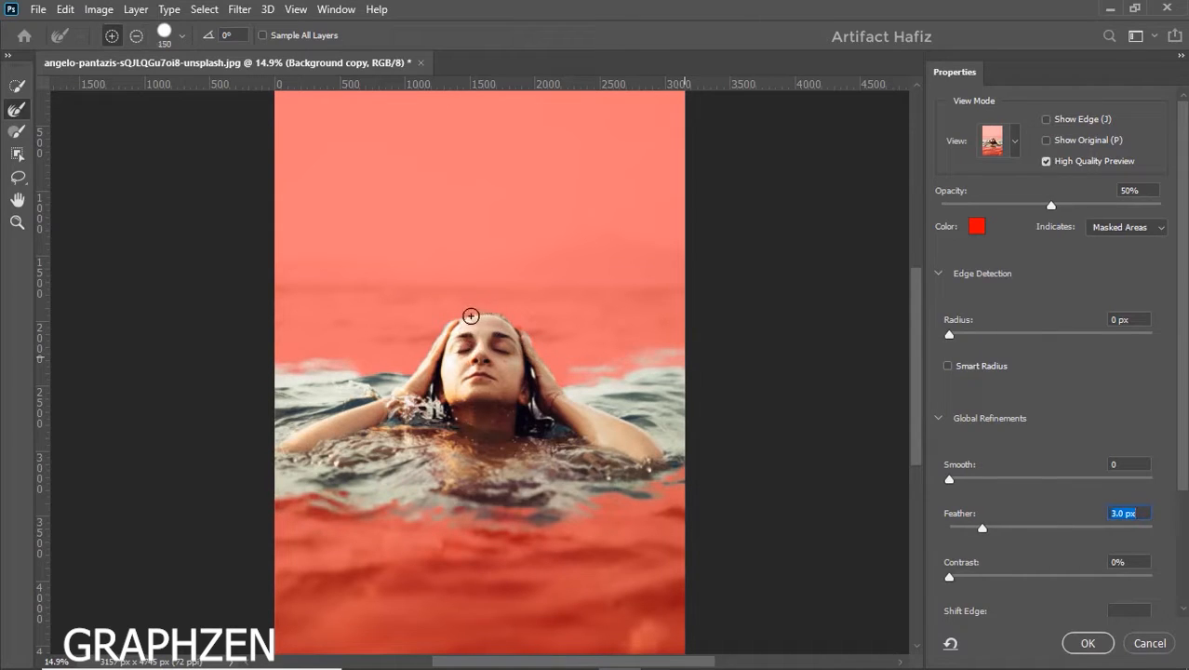
click(16, 84)
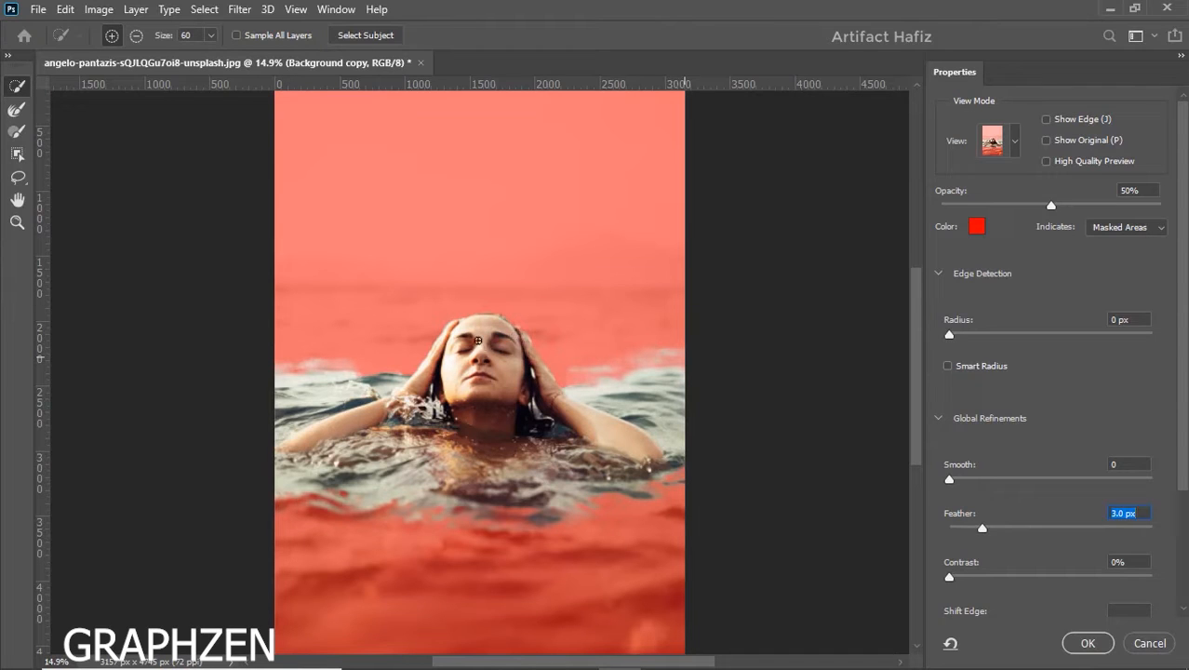
click(15, 110)
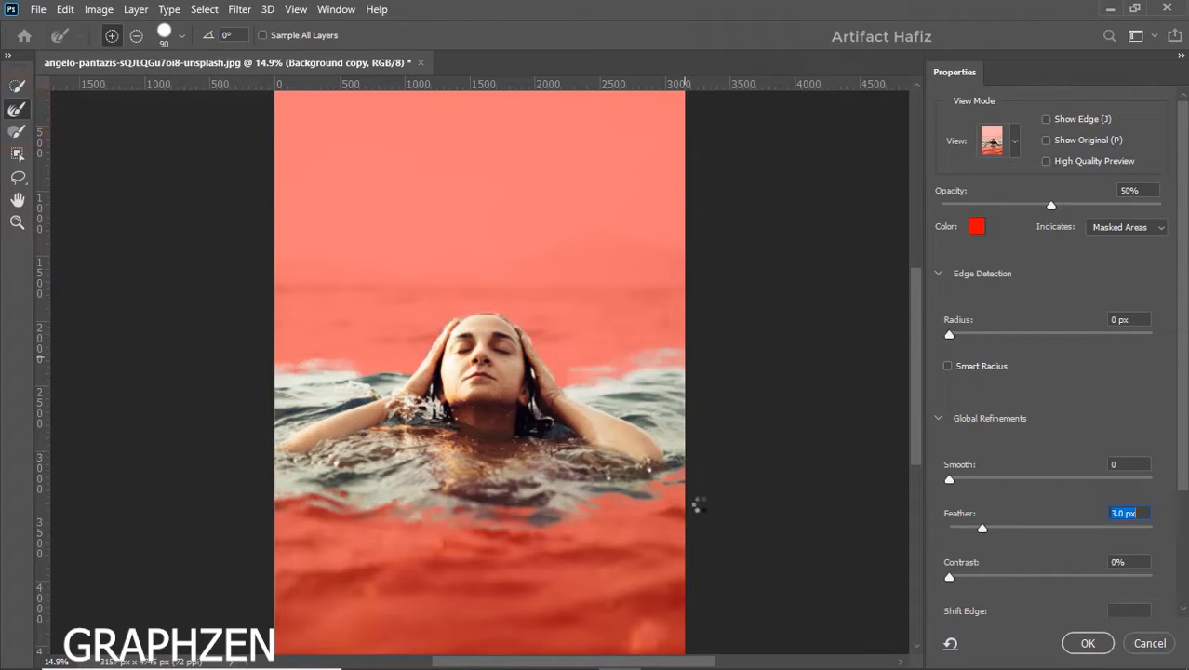
click(1080, 642)
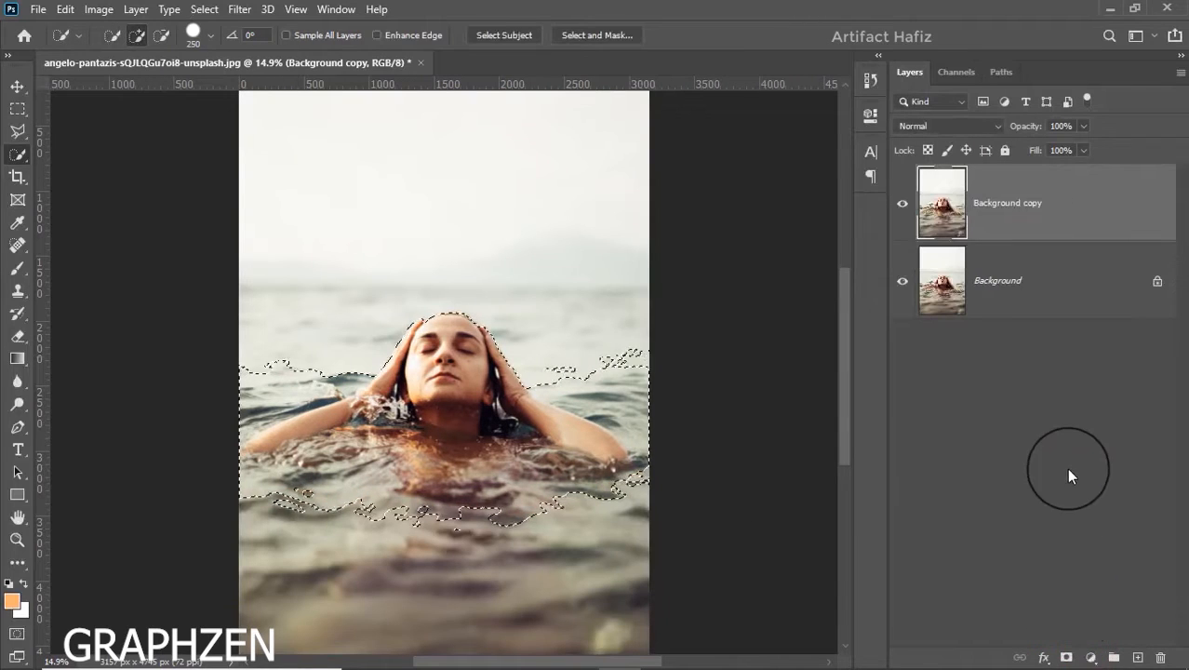
click(1066, 657)
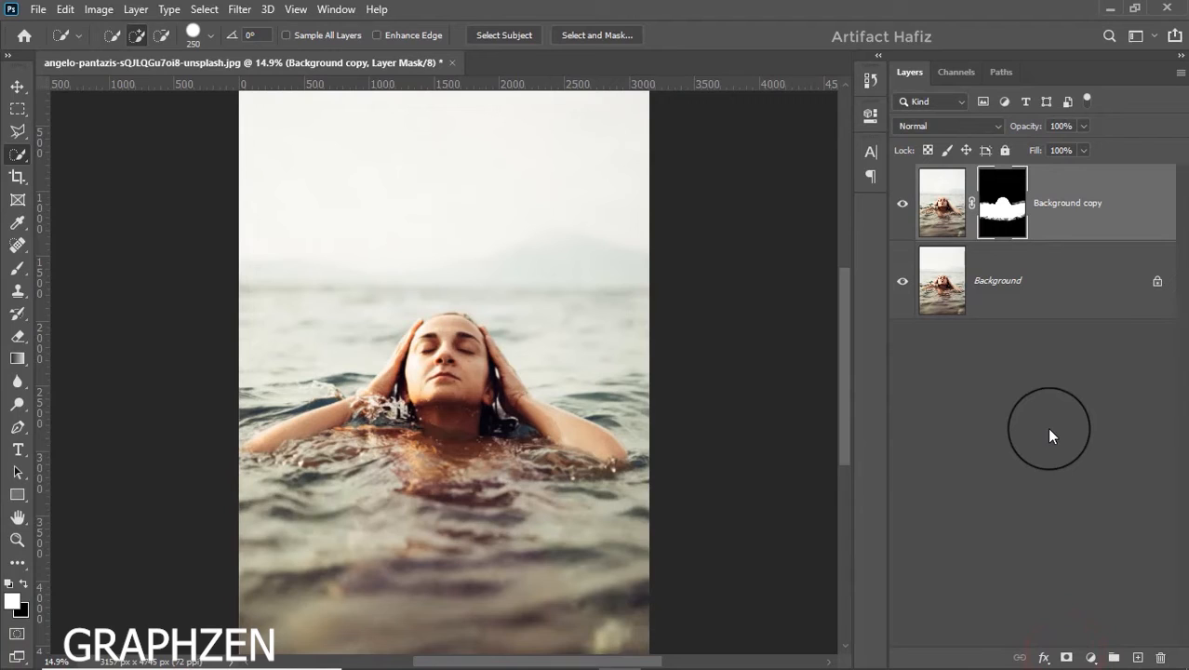
Step: Place the coffee cup image pablo-merchan-montes-_Tw4vCs9C-8-unsplash from folder 856 into the document and move its layer beneath Background copy
click(439, 656)
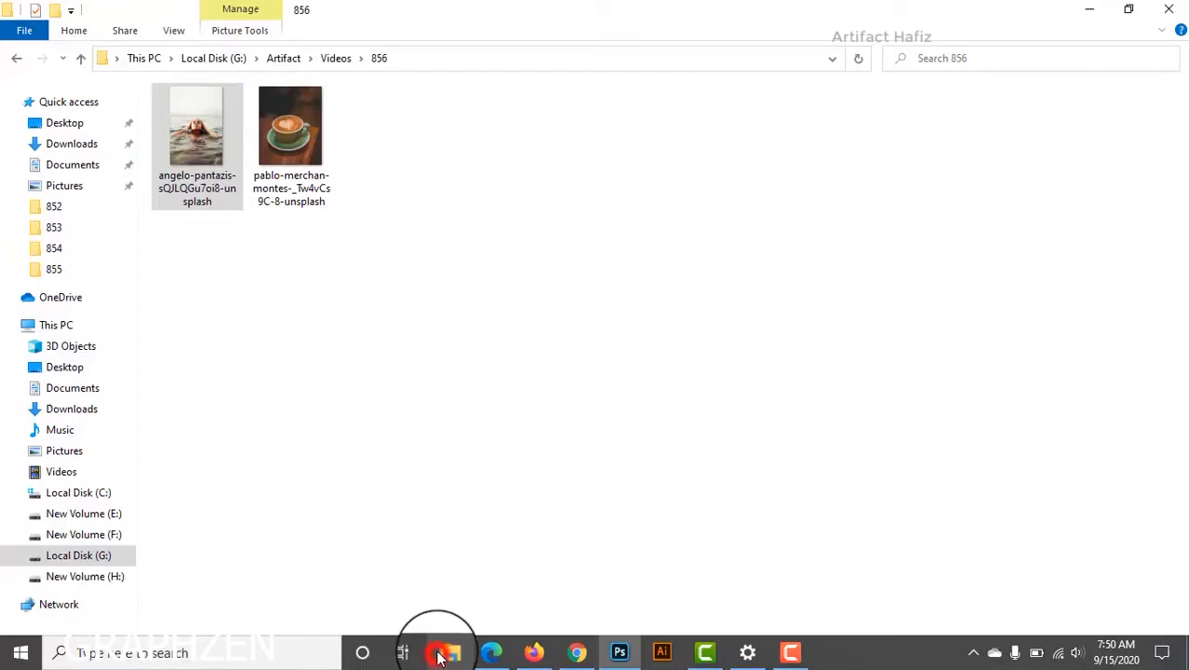
drag(308, 148, 484, 435)
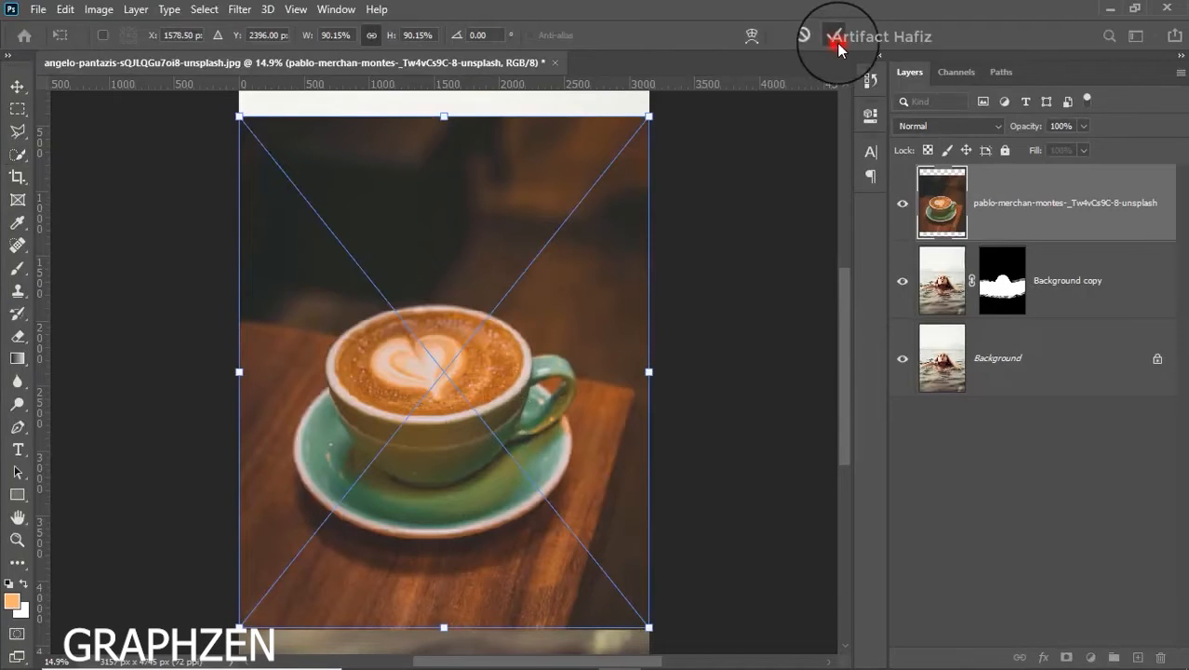
click(836, 39)
drag(1039, 206, 1039, 317)
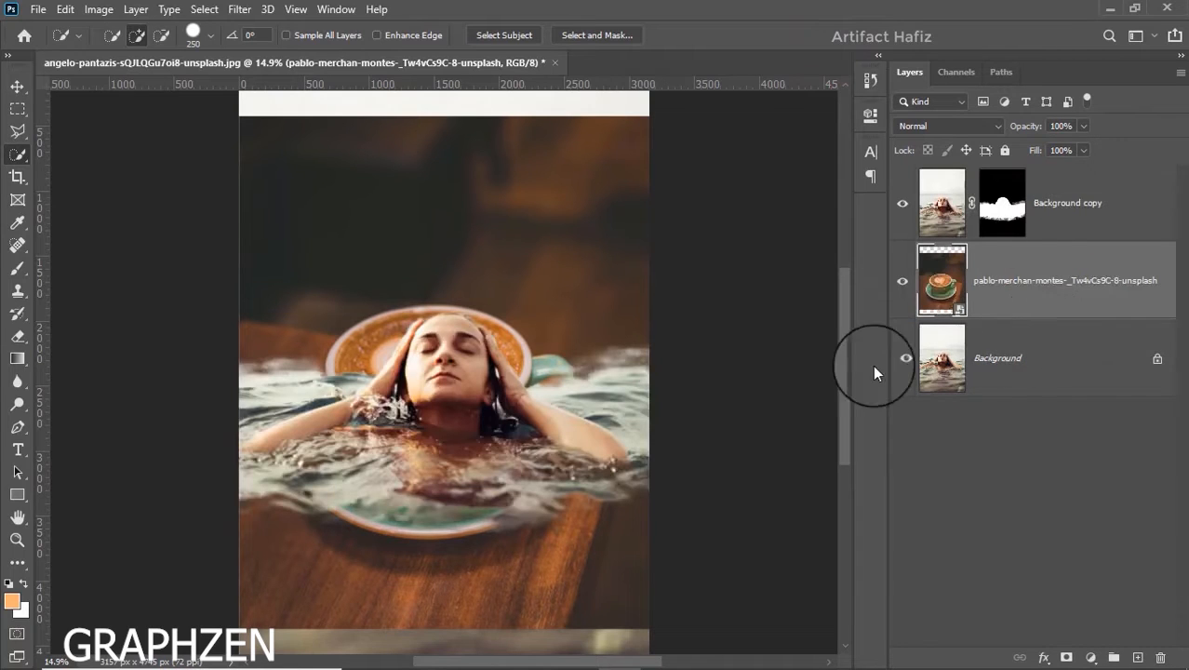
Step: Scale the masked woman on the Background copy layer to about 44% and position her over the coffee surface inside the cup
click(1069, 192)
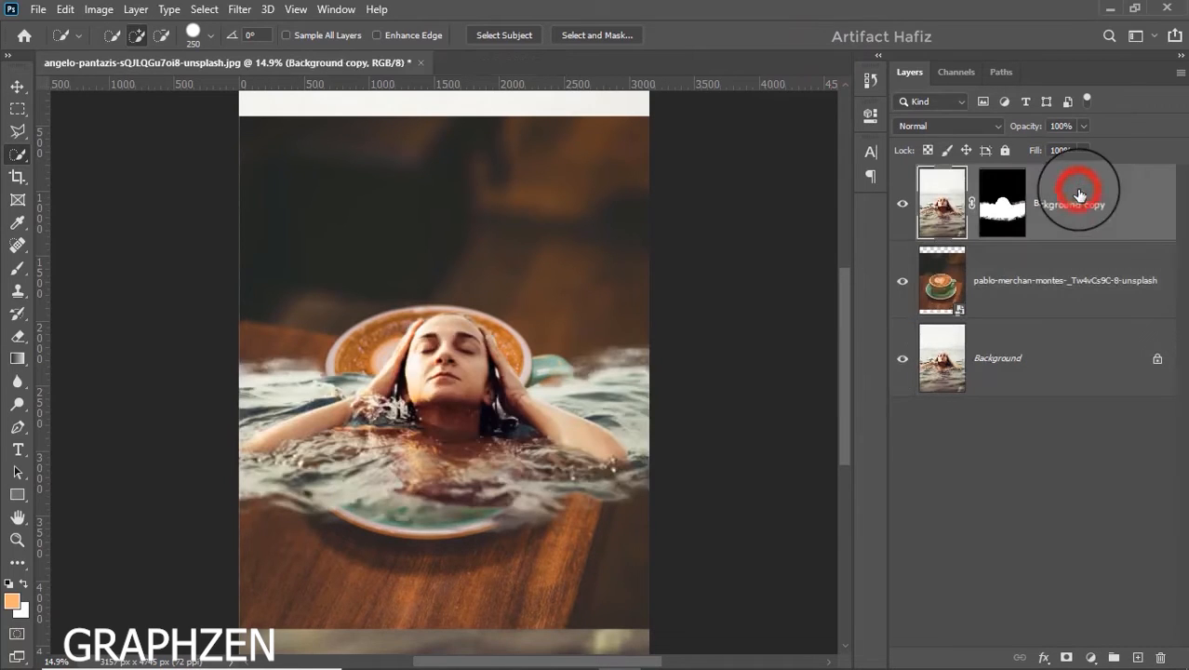
click(17, 86)
click(237, 37)
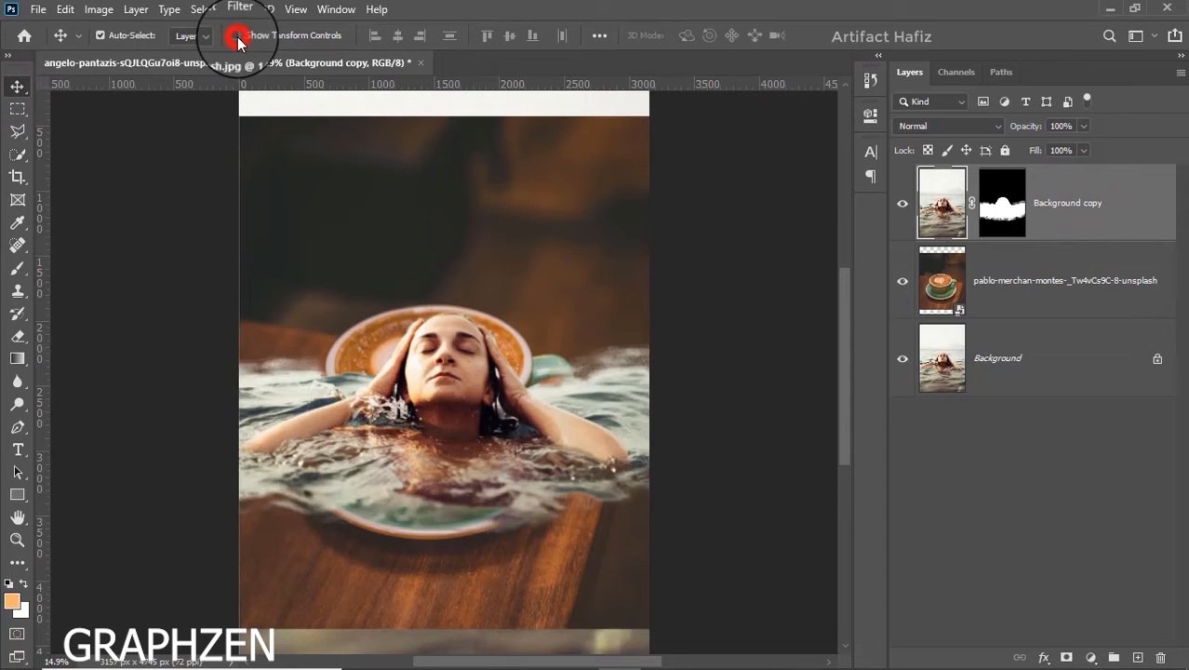
click(652, 373)
drag(614, 374, 451, 366)
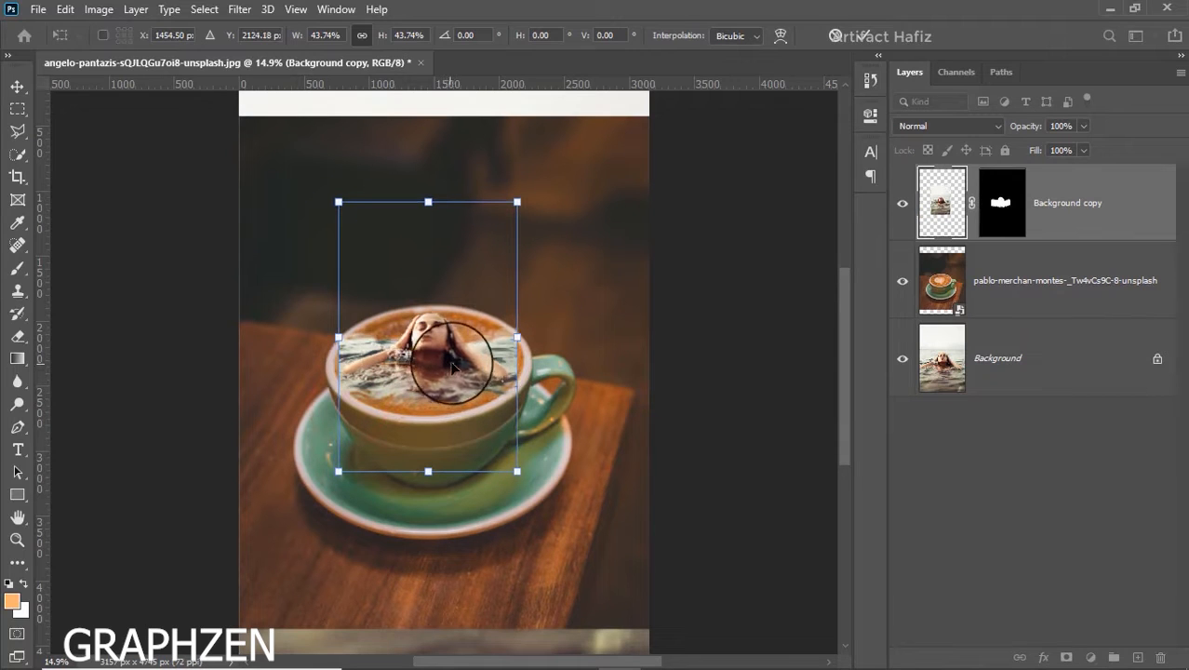
click(862, 35)
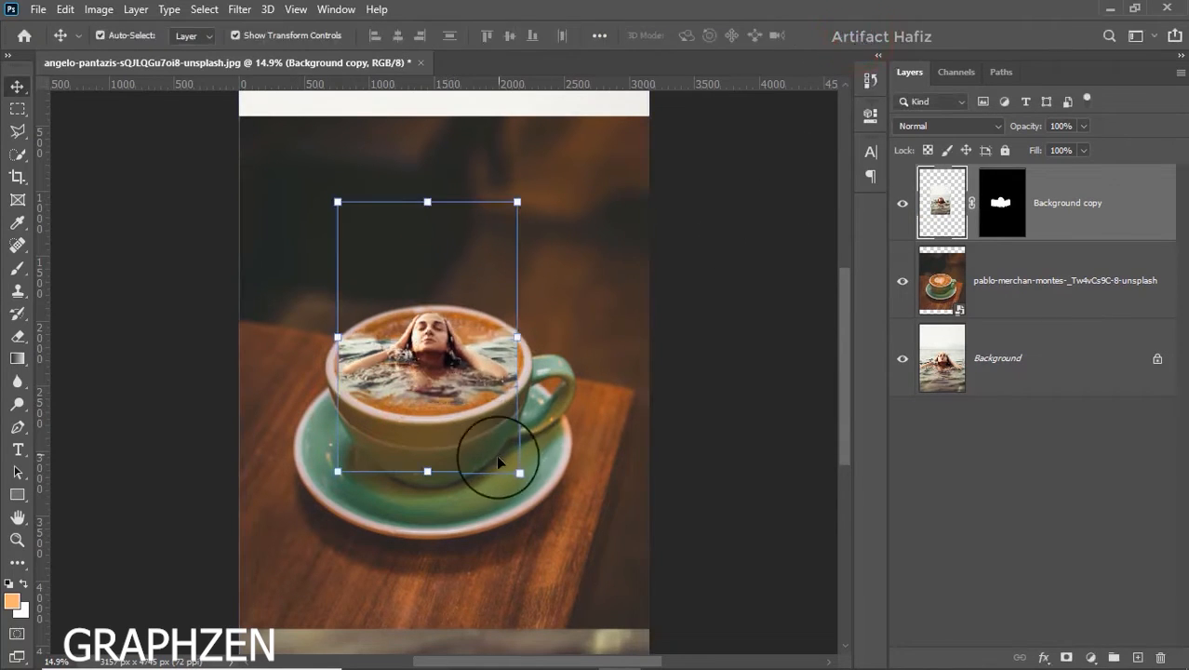
Step: Paint black over the water's left edge on the Background copy mask with a size 200 brush at 18% opacity
scroll(475, 458, up, 4)
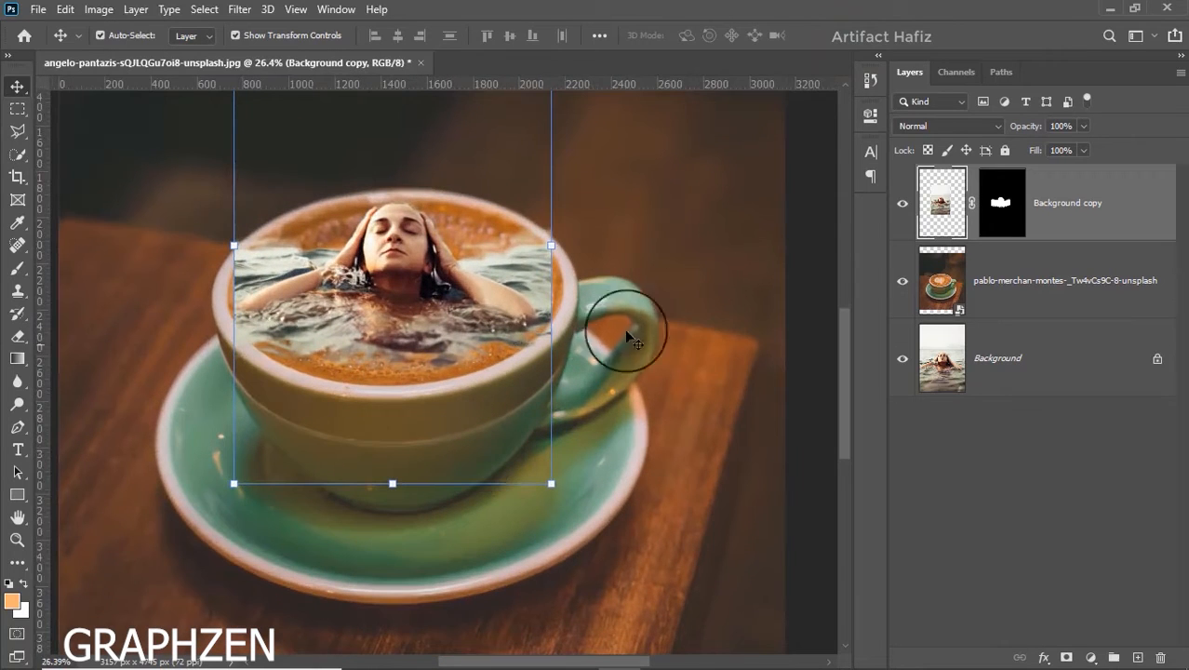
click(1004, 211)
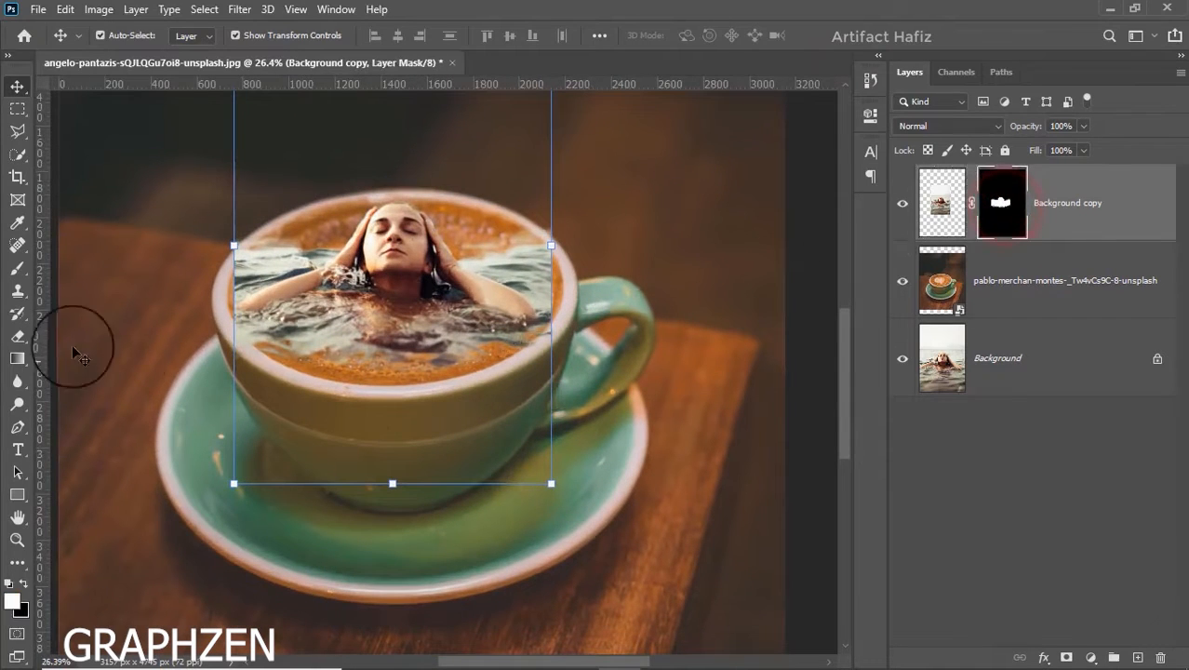
click(17, 268)
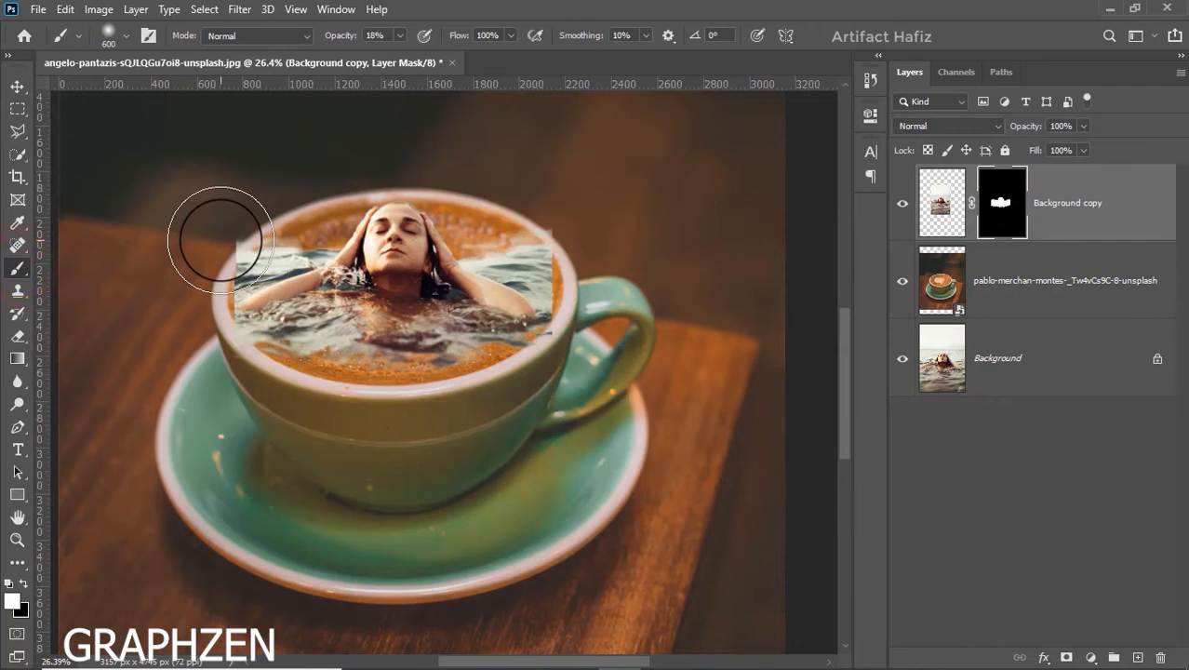
key(bracketleft)
key(bracketleft)
key(bracketleft)
key(bracketleft)
key(bracketleft)
drag(289, 243, 213, 261)
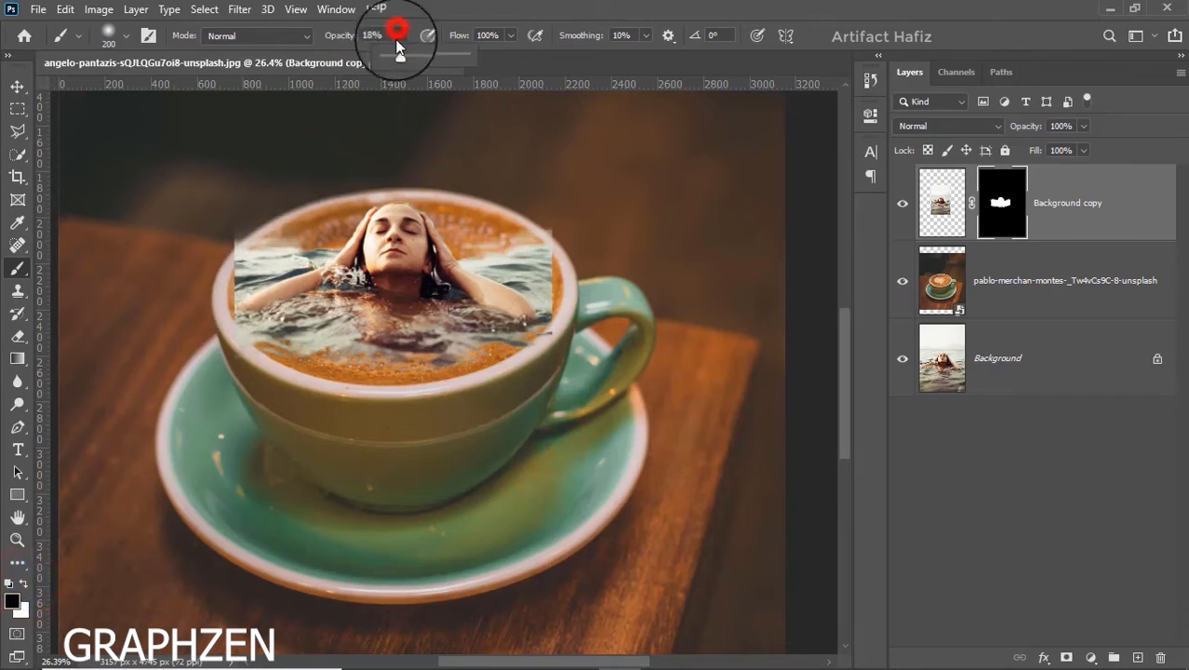
Step: Raise the brush opacity to 100% and mask out the excess water around the woman so only the coffee shows around her
drag(400, 53, 472, 58)
click(498, 8)
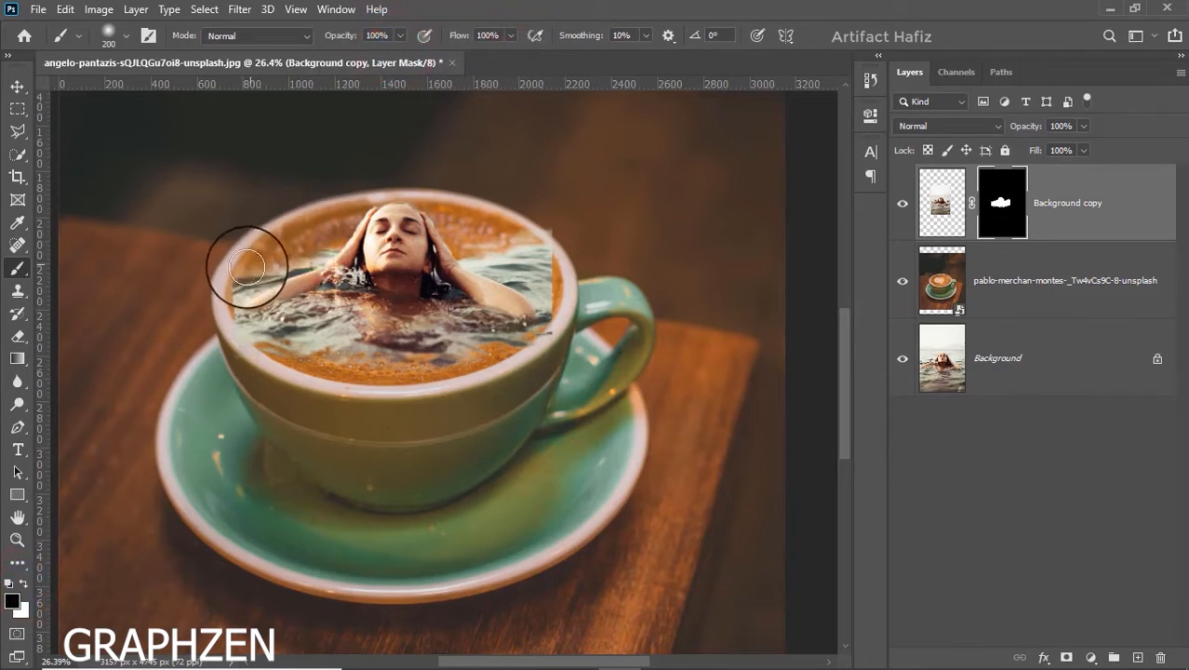
mouse_move(246, 260)
mouse_down()
mouse_move(224, 284)
mouse_move(228, 330)
mouse_move(456, 375)
mouse_move(505, 345)
mouse_move(549, 244)
mouse_up()
key(v)
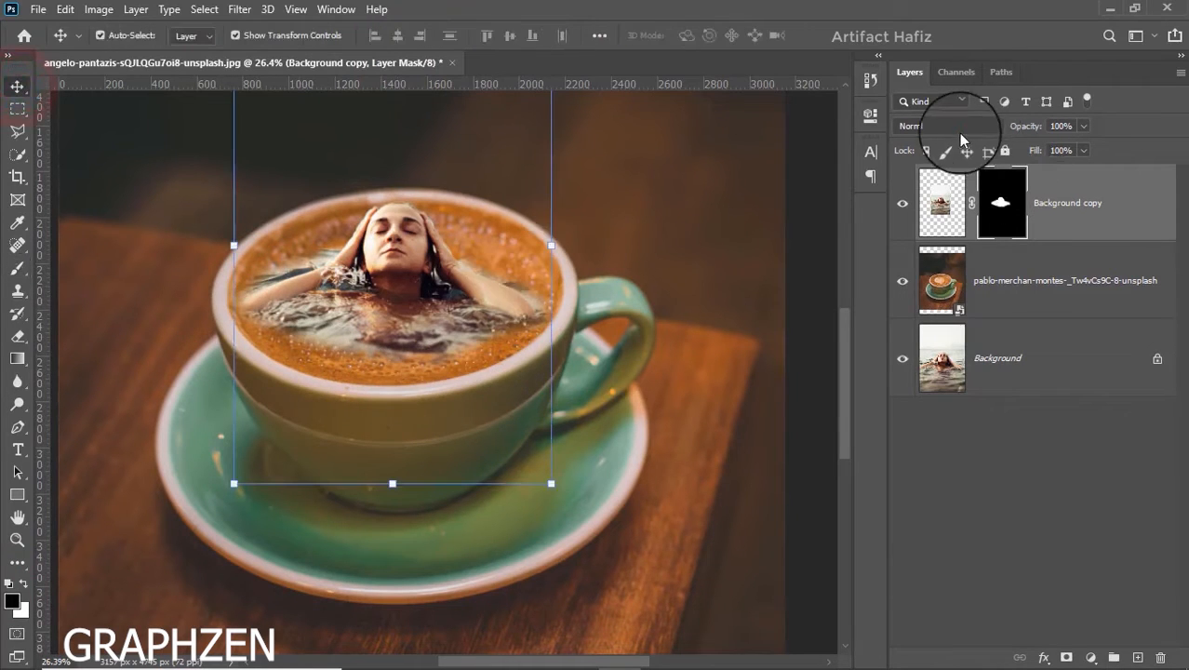
Step: Set the Background copy layer's blend mode to Luminosity and toggle its visibility to compare the blend with the coffee
click(947, 125)
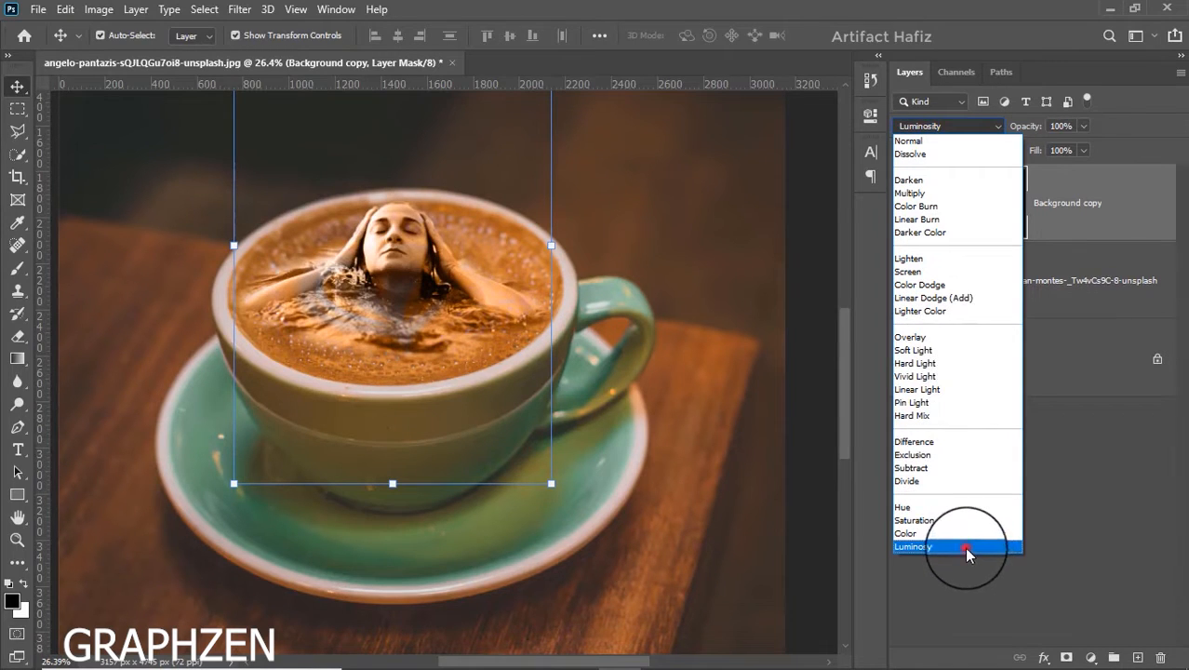
click(967, 548)
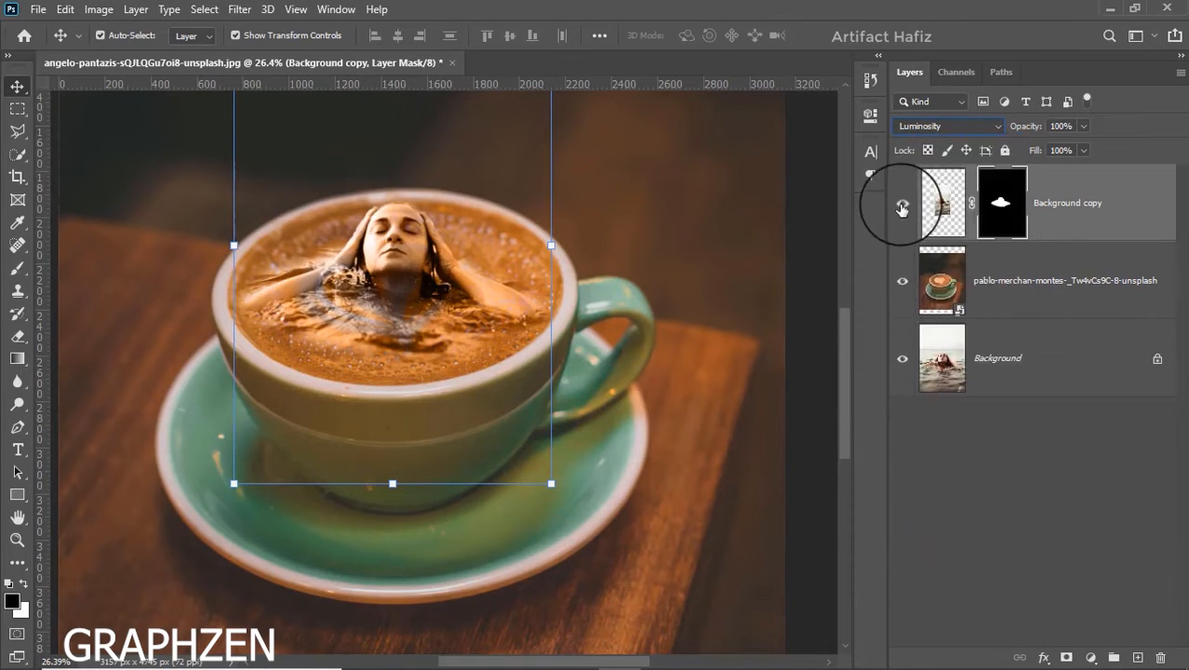
click(902, 205)
click(901, 204)
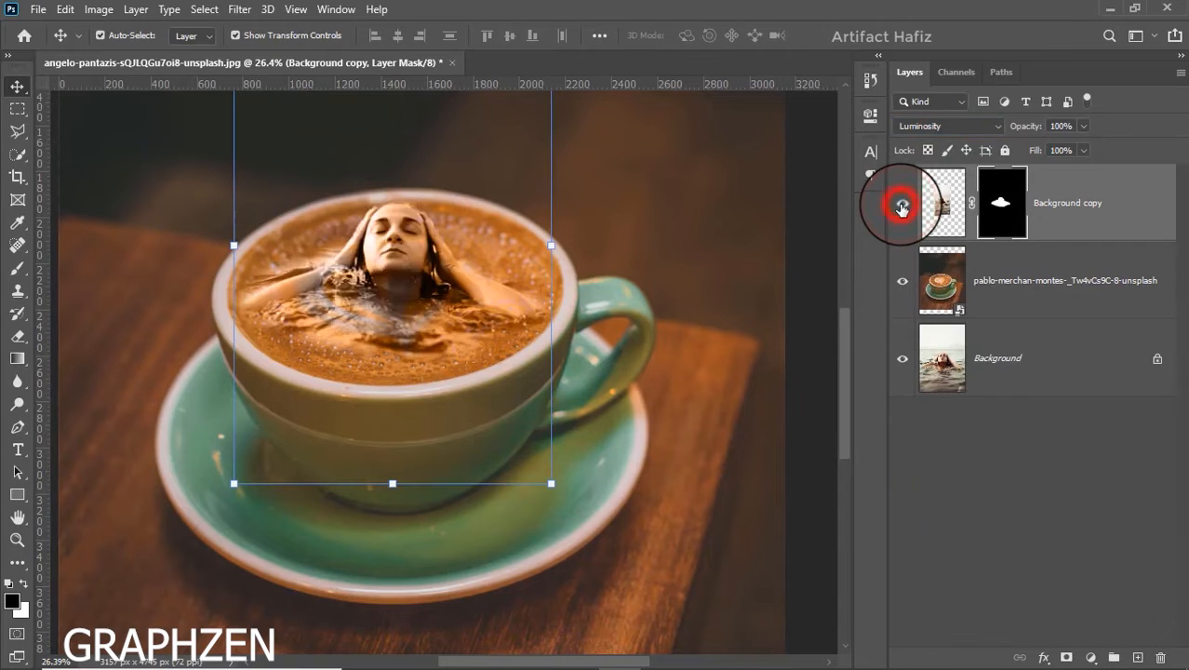
scroll(410, 305, down, 3)
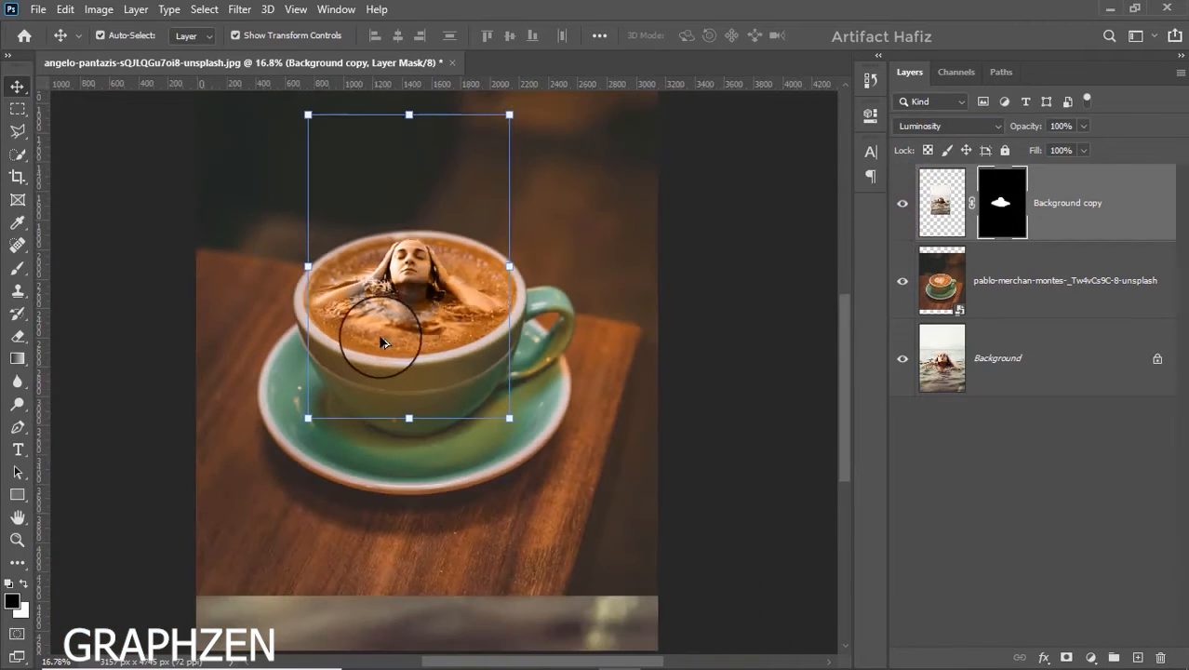
scroll(327, 346, up, 2)
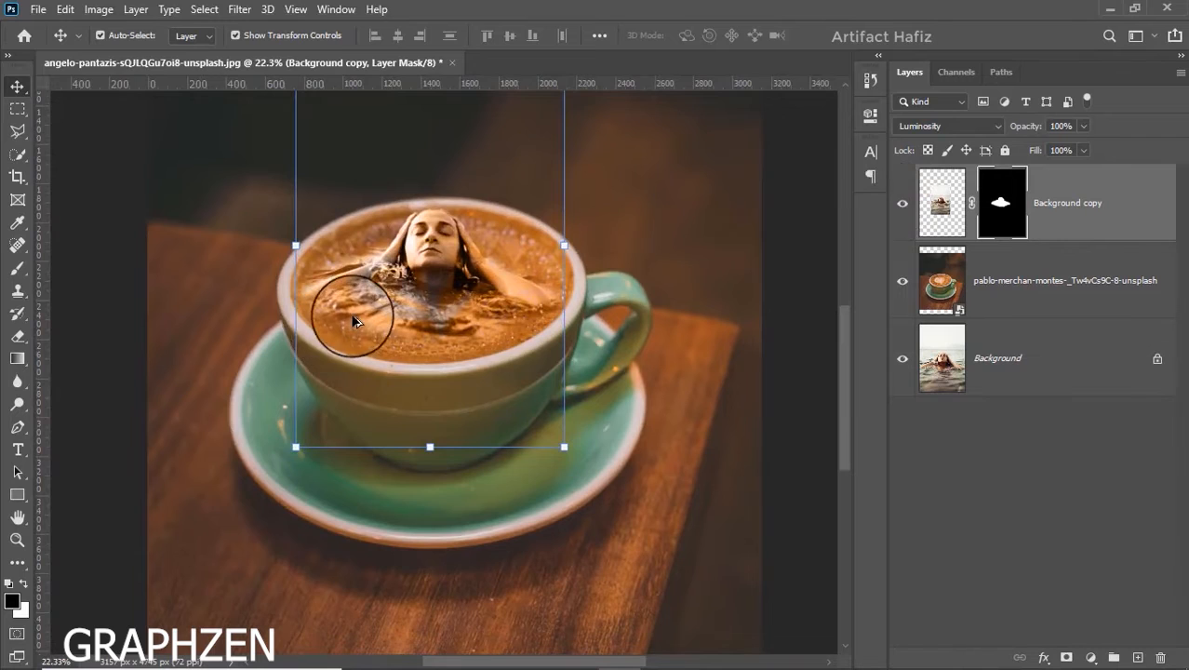
Step: Hide the Background copy layer and rasterize the coffee cup photo layer
scroll(348, 316, up, 2)
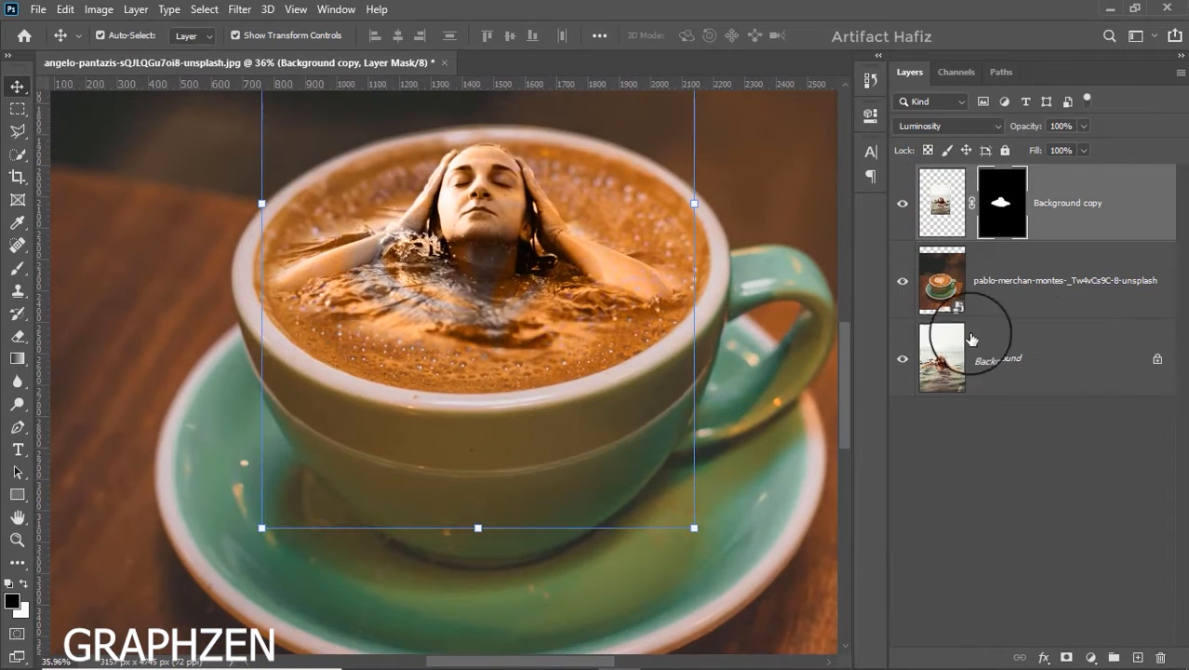
click(901, 201)
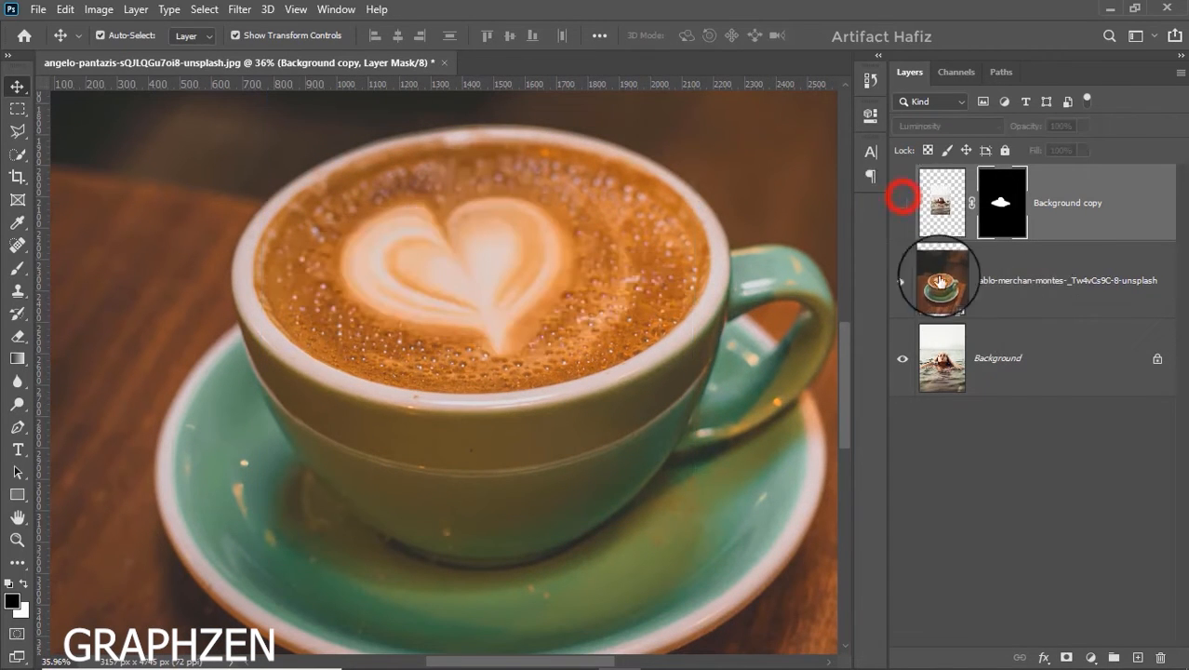
click(1062, 279)
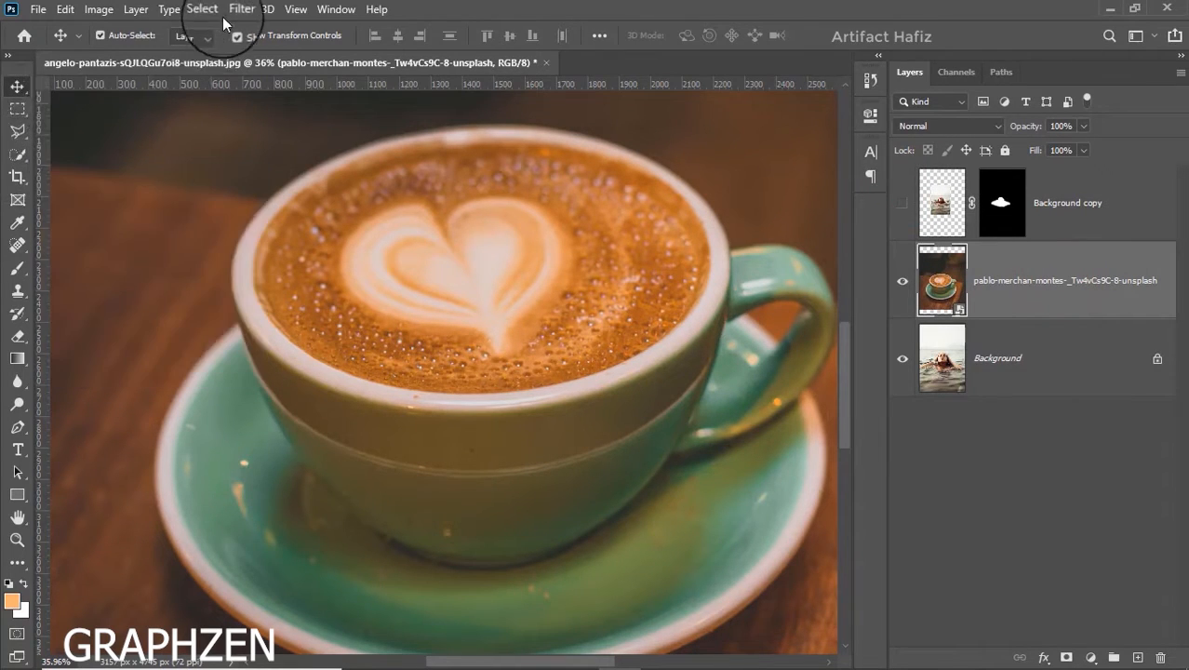
click(1032, 280)
right_click(1033, 279)
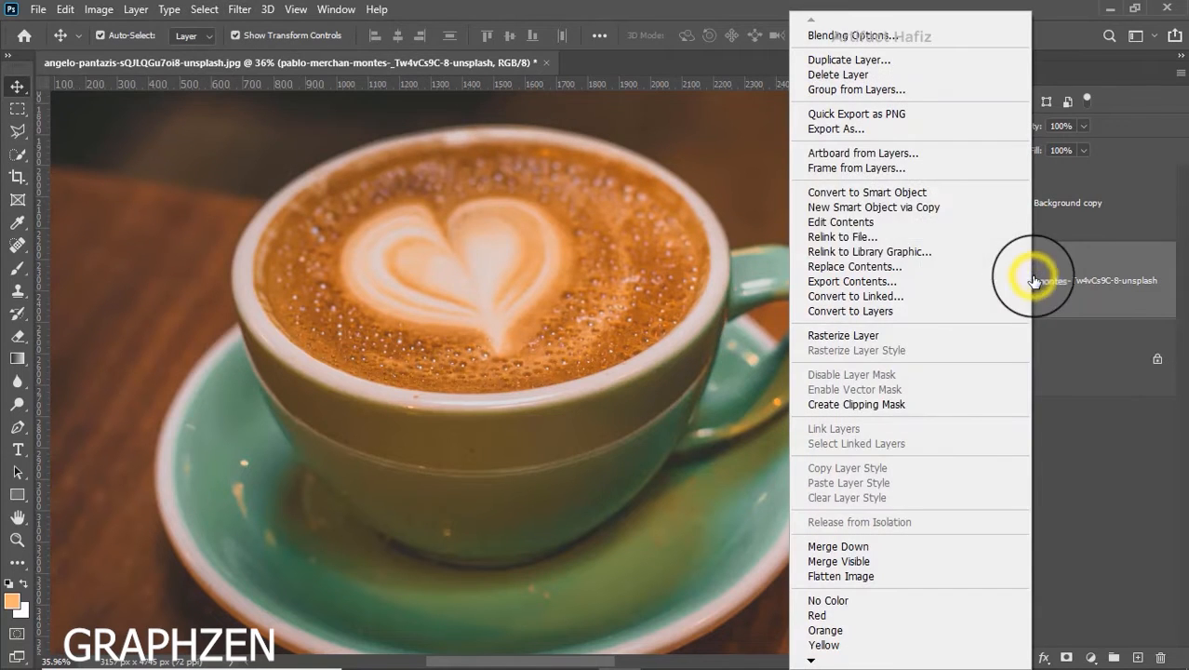
click(815, 333)
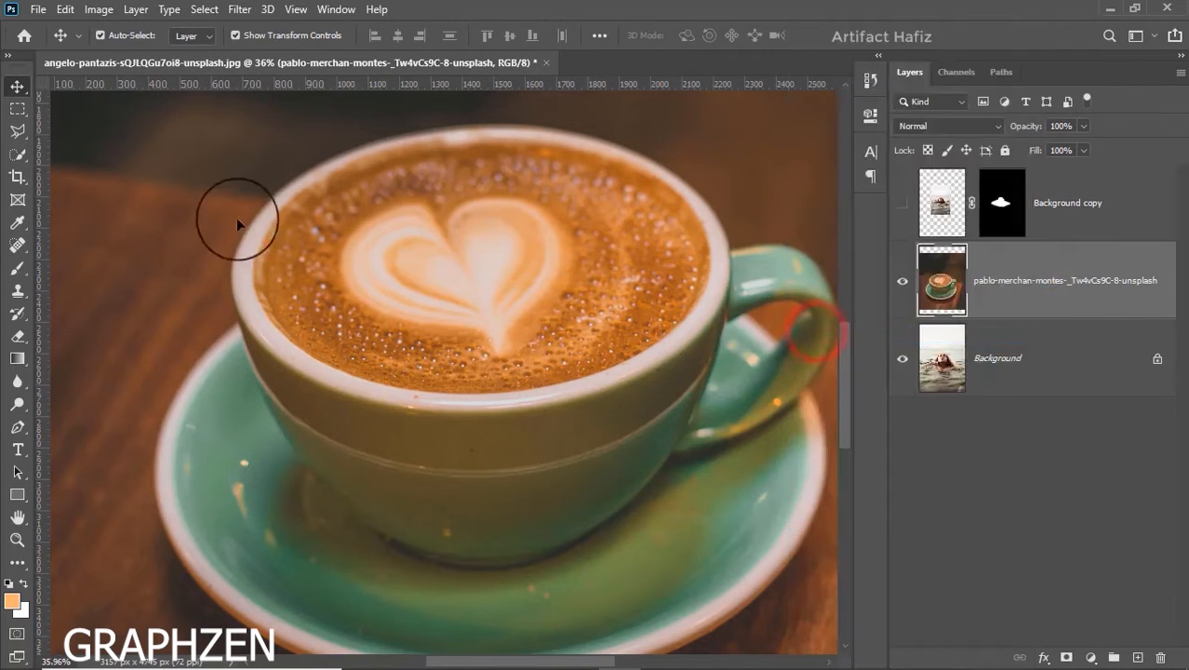
Step: Outline the heart-shaped latte art on the coffee surface with a closed Polygonal Lasso selection
click(17, 130)
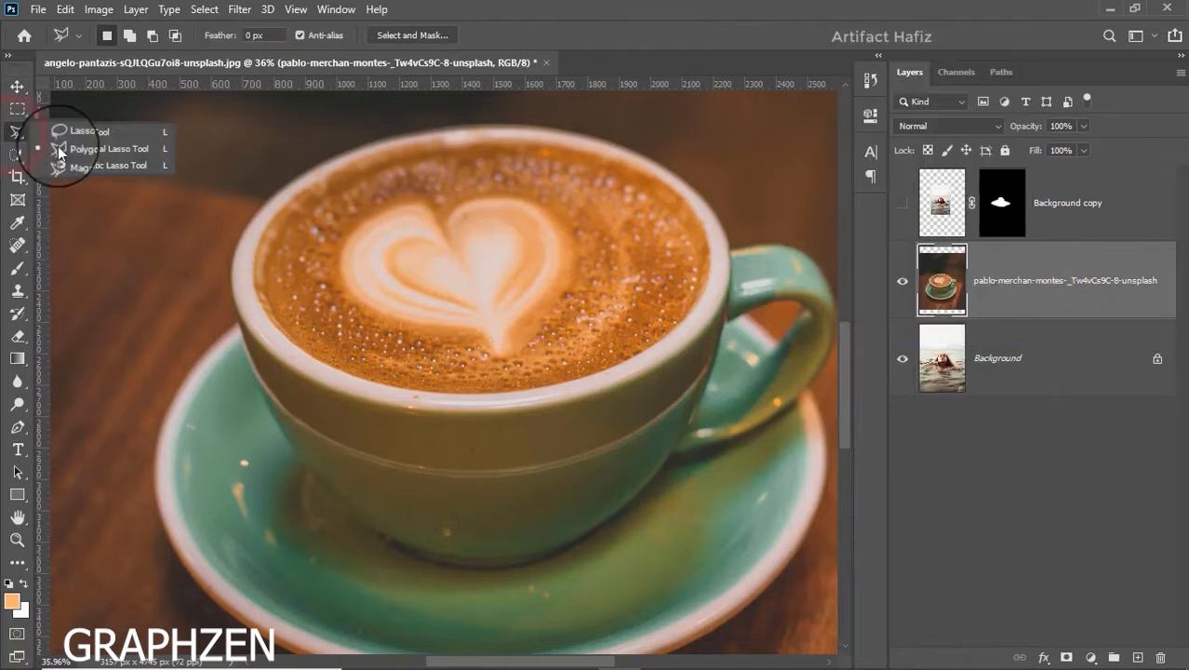
click(89, 146)
click(333, 249)
click(346, 227)
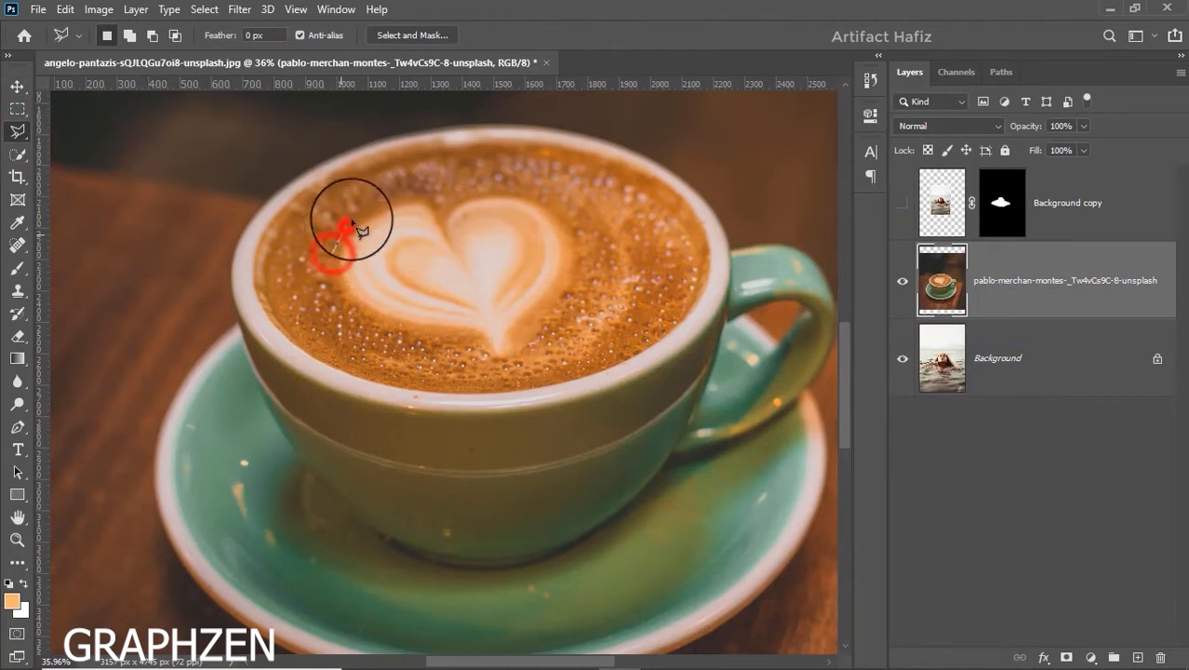
click(384, 203)
click(435, 189)
click(514, 190)
click(569, 196)
click(587, 242)
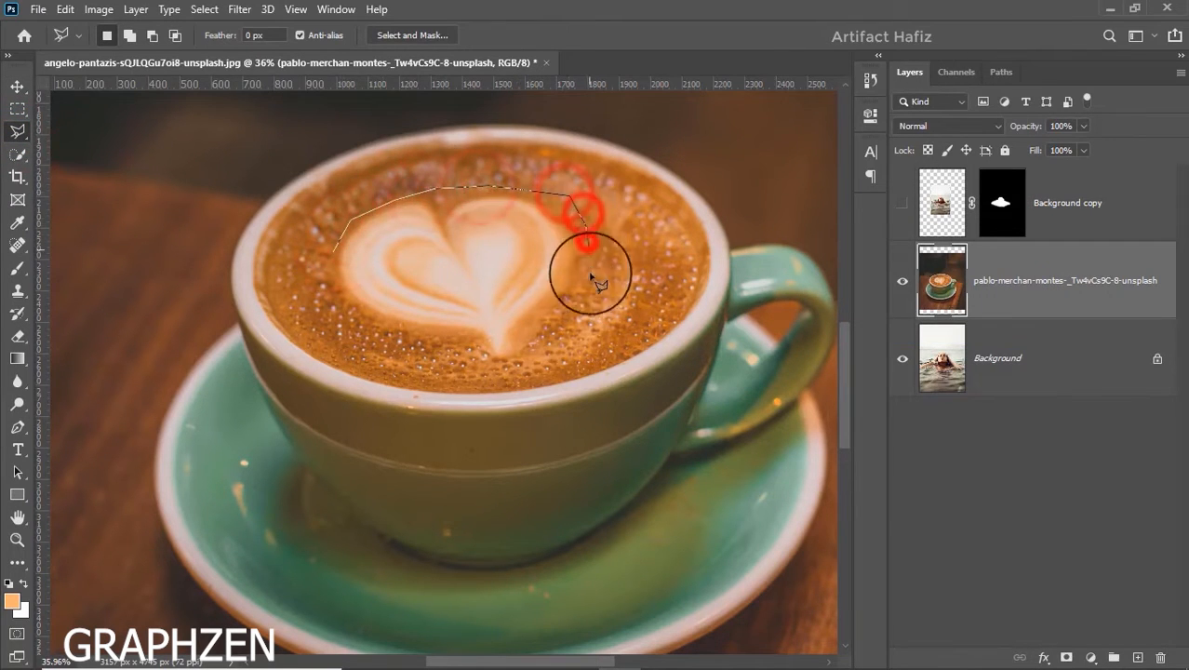
click(588, 278)
click(573, 311)
click(554, 328)
click(527, 342)
click(501, 361)
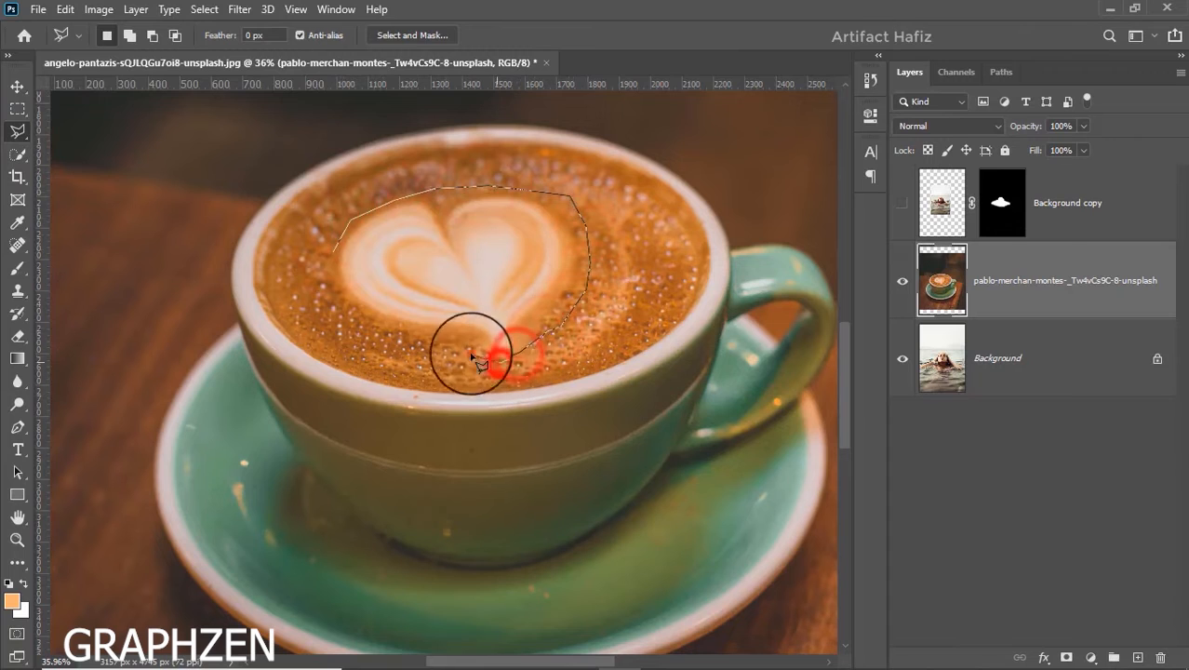
click(472, 350)
click(430, 333)
click(385, 314)
click(339, 296)
click(320, 270)
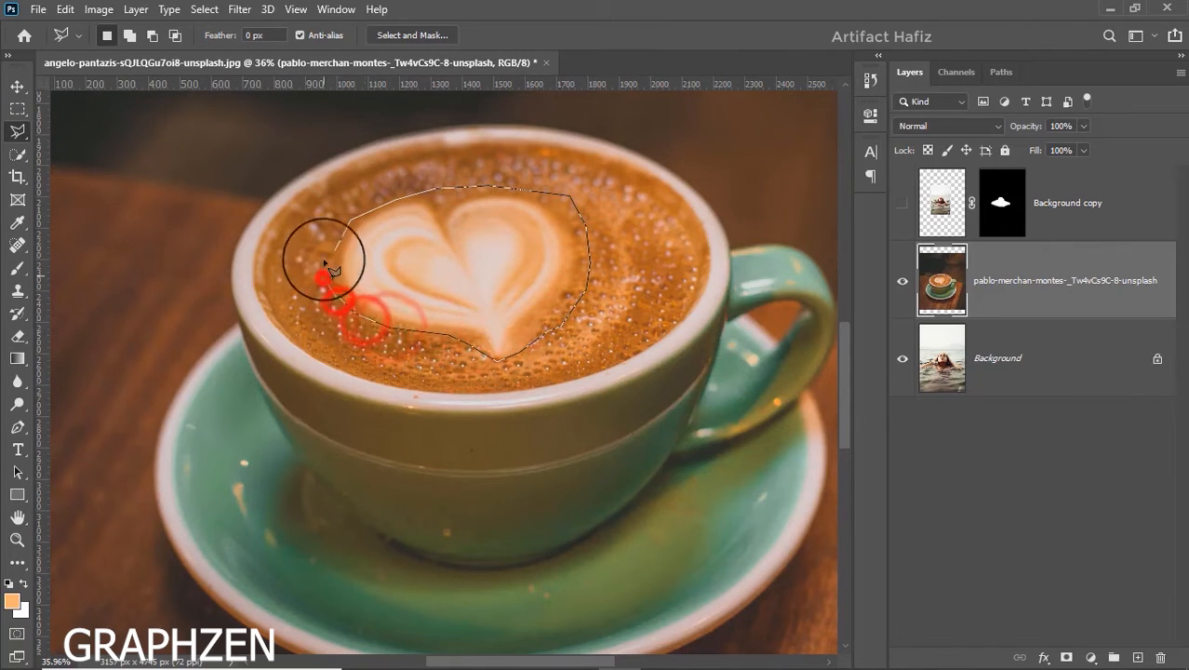
click(333, 248)
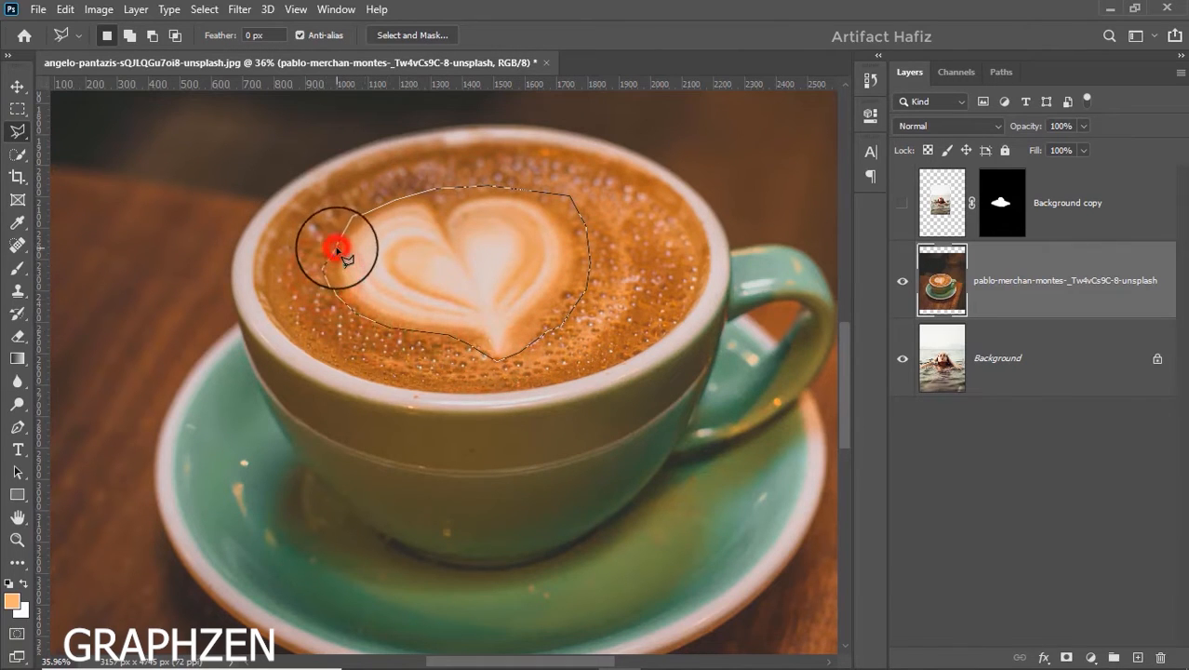
Step: Feather the latte-art selection by 30.4 px in Select and Mask
click(410, 35)
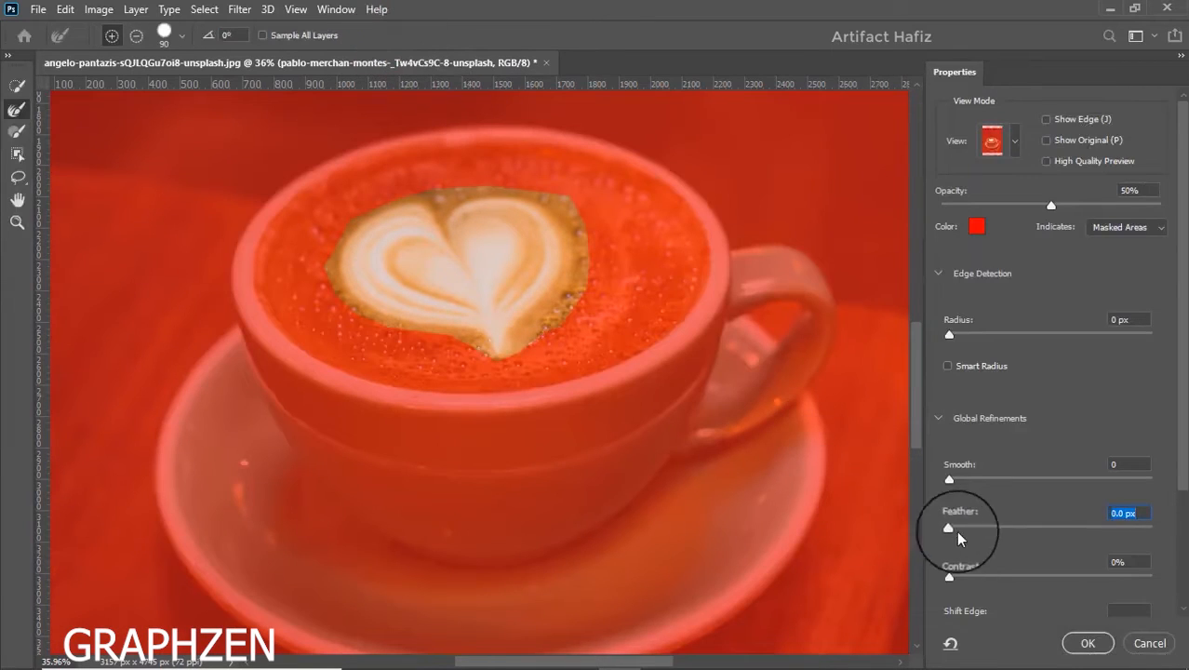
drag(949, 527, 1014, 531)
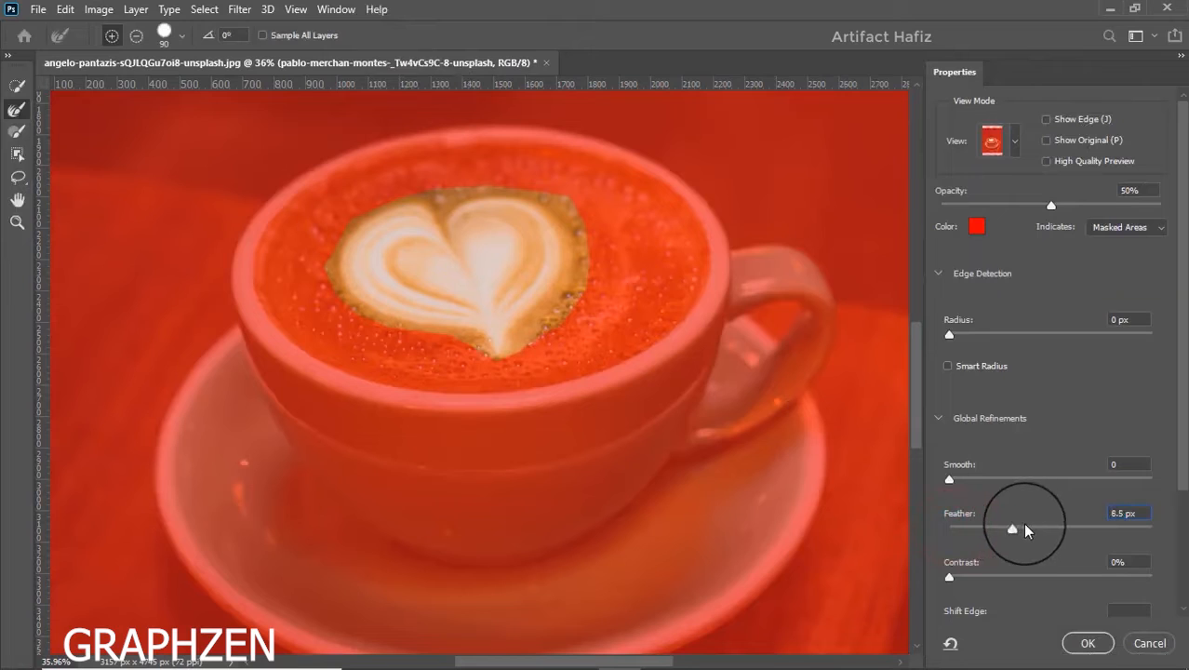
click(1023, 528)
drag(1021, 529, 1048, 537)
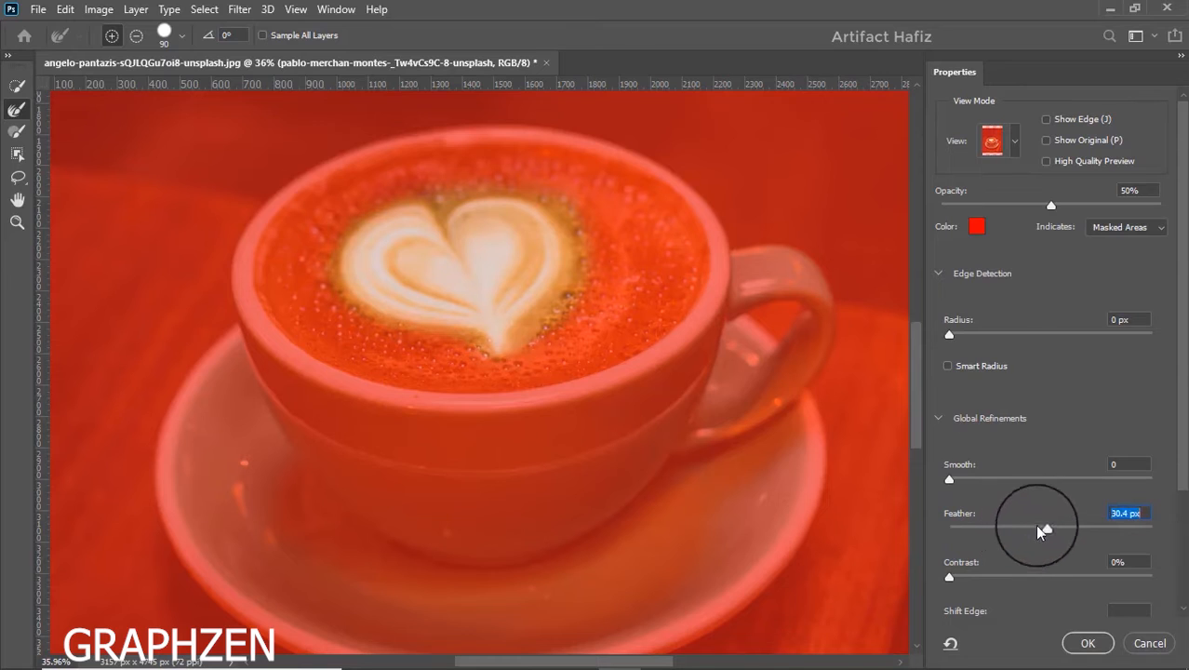
click(1087, 643)
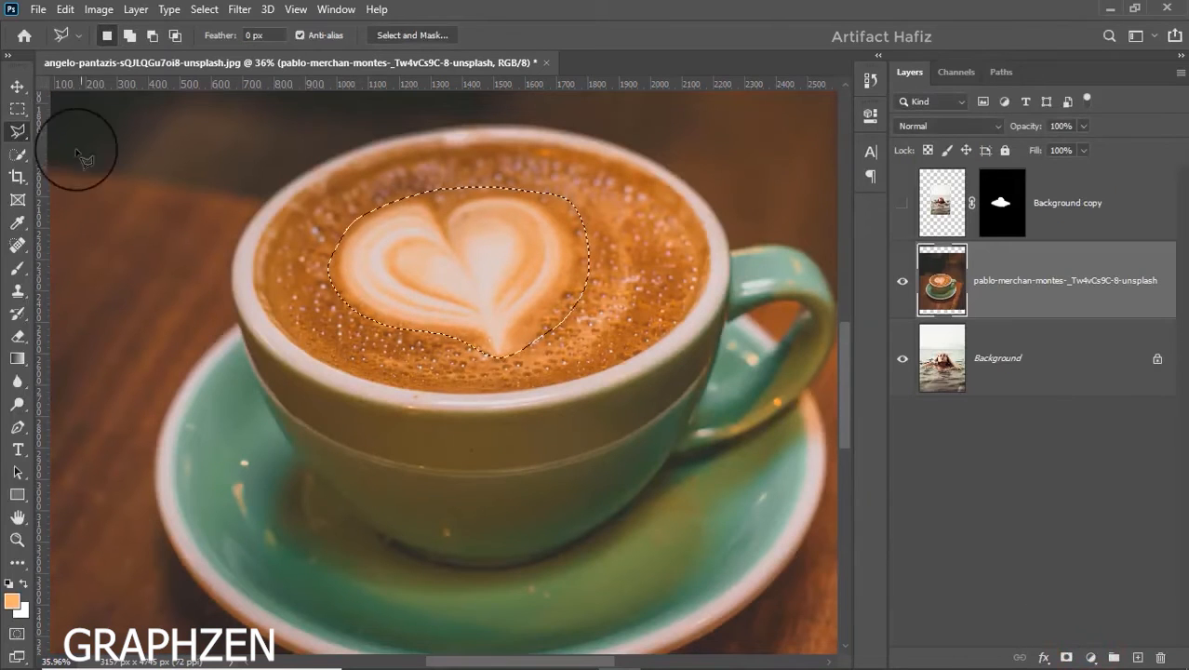
Step: Fill the selected latte art with Content-Aware at Normal mode and 100% opacity, and deselect it
click(64, 10)
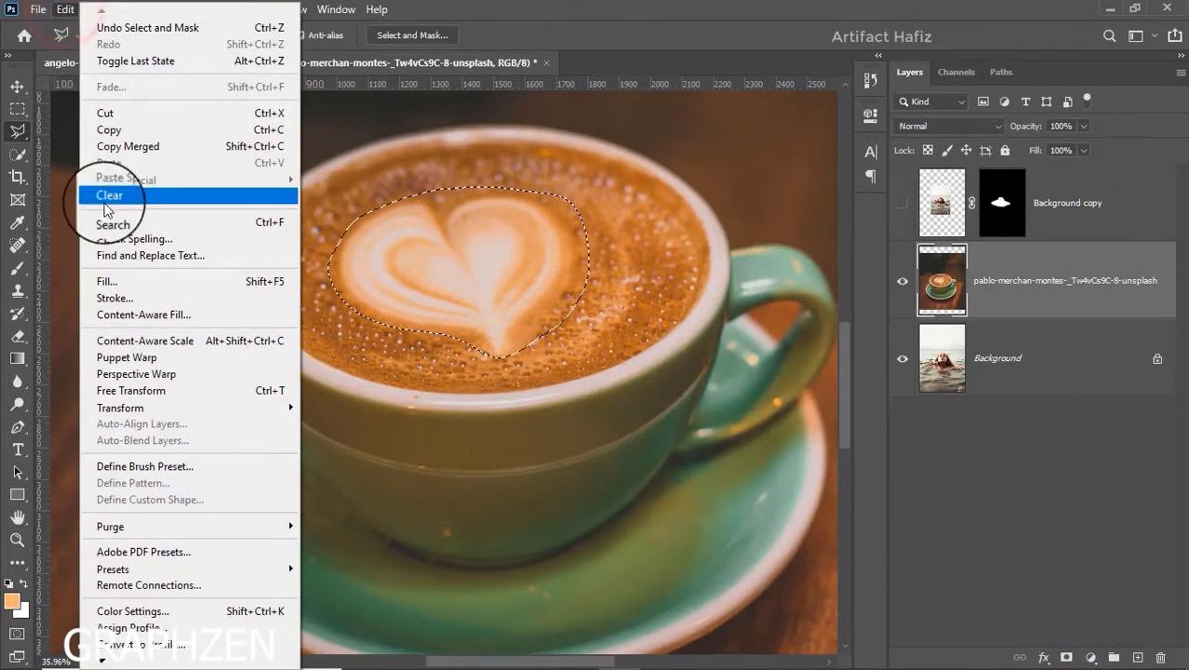
click(118, 279)
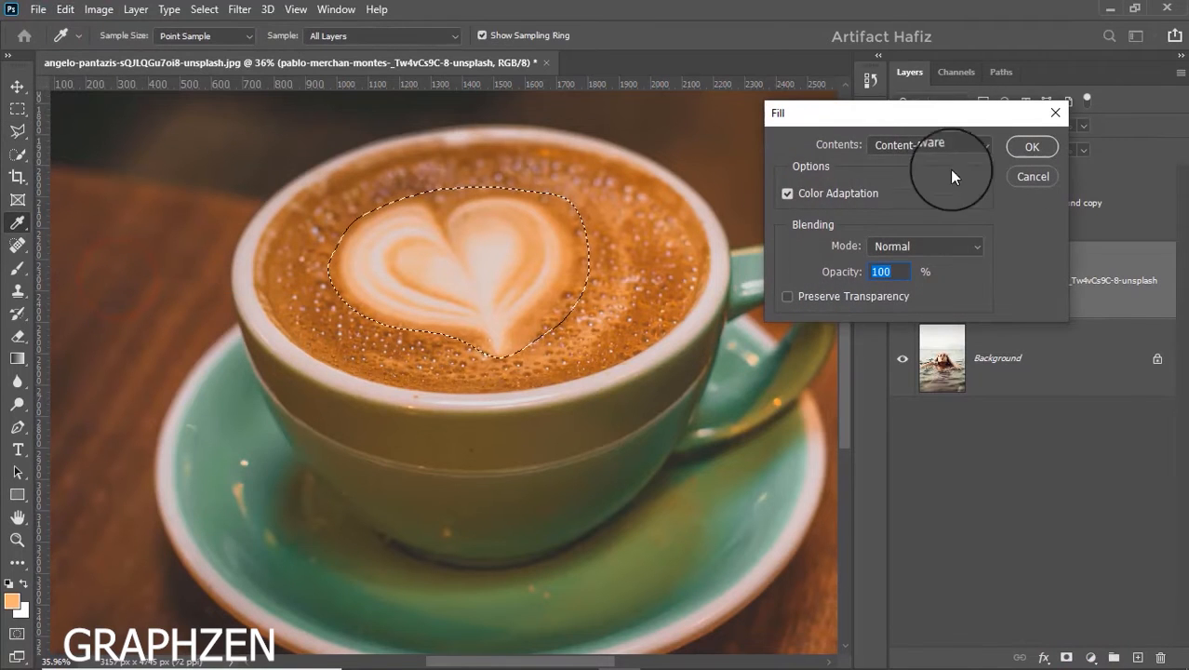
click(931, 145)
click(918, 217)
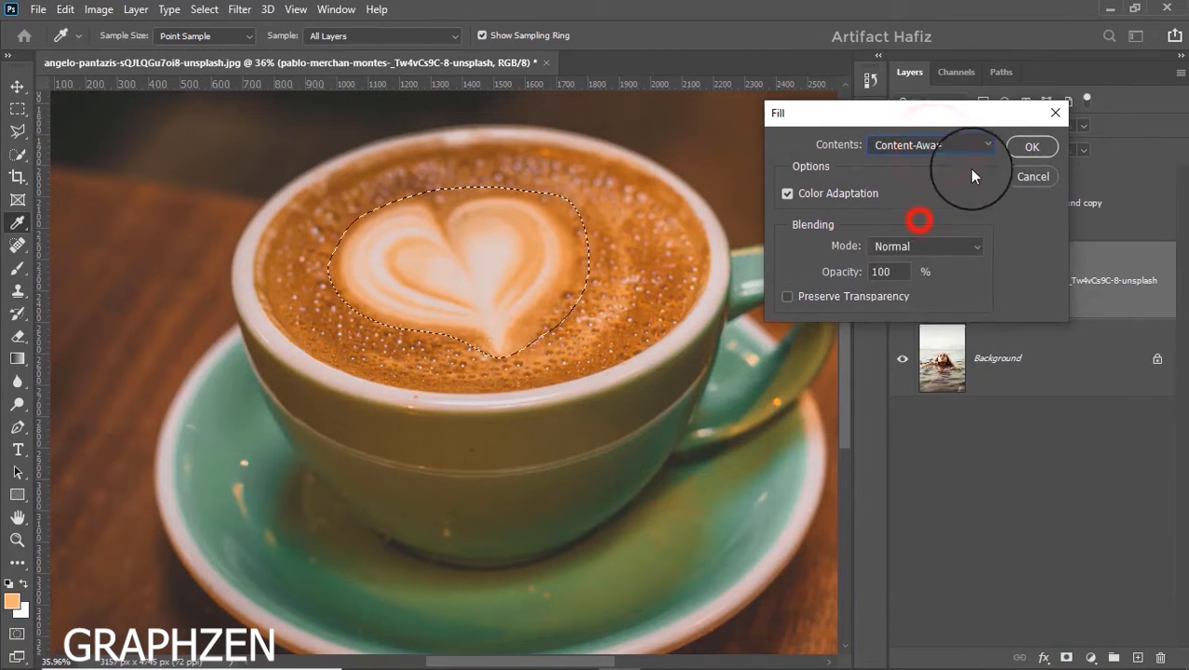
click(1026, 147)
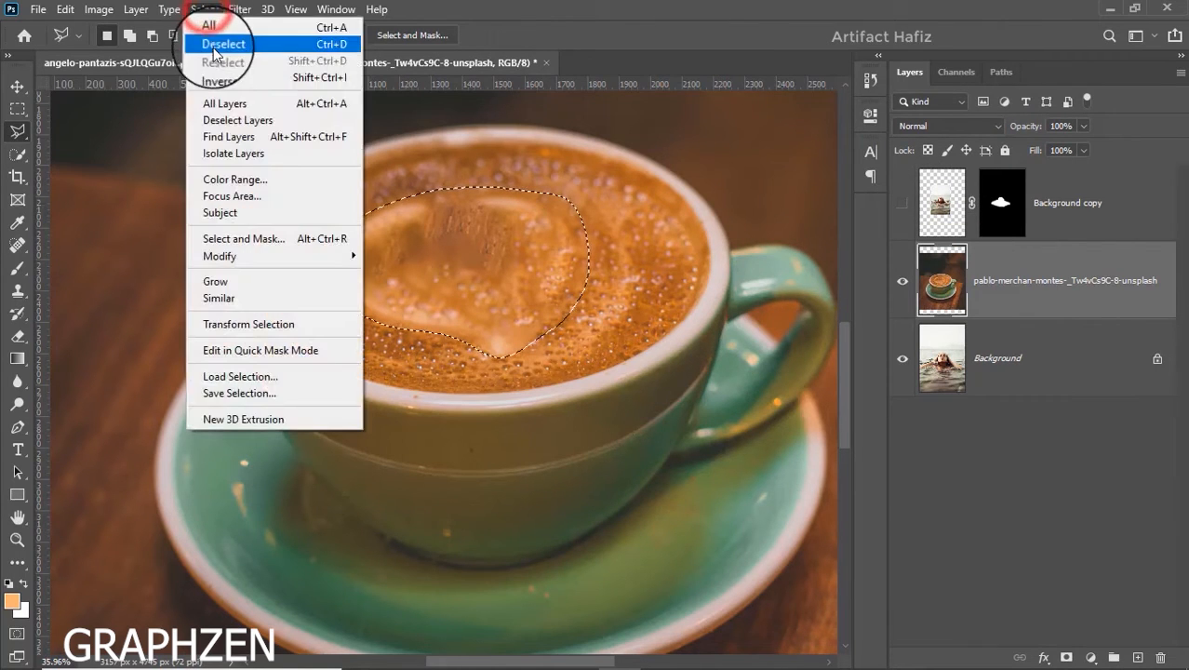
click(220, 44)
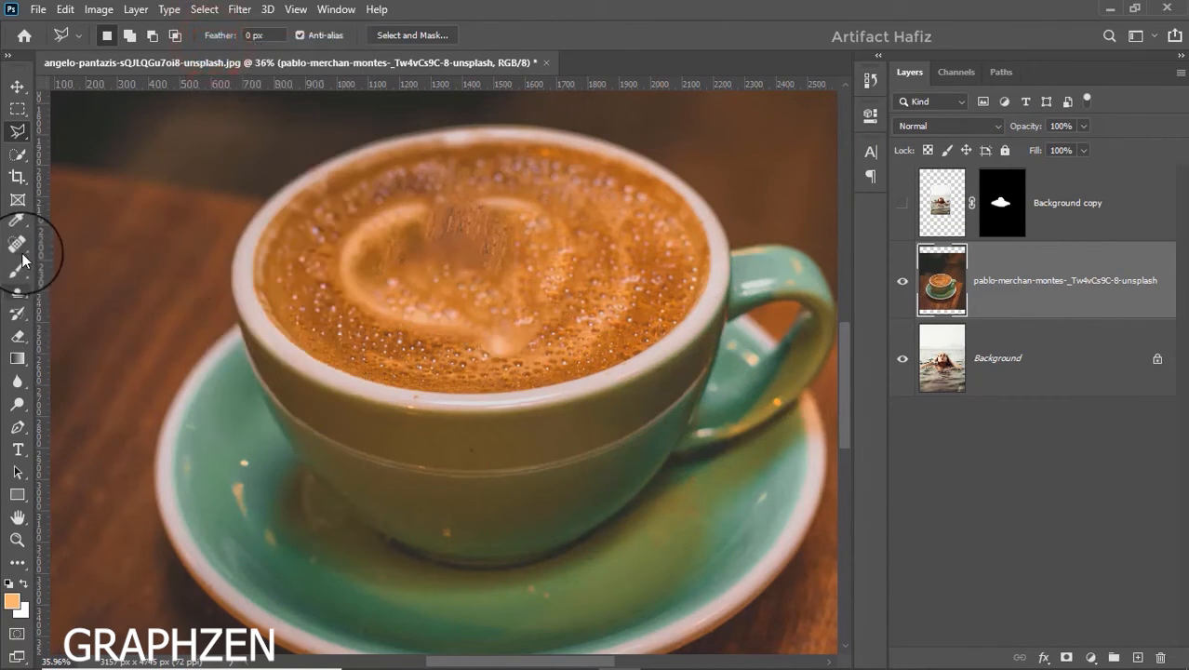
Step: Clone nearby coffee foam over the leftover lower edge of the heart using a 90 px Soft Round Clone Stamp brush
click(16, 296)
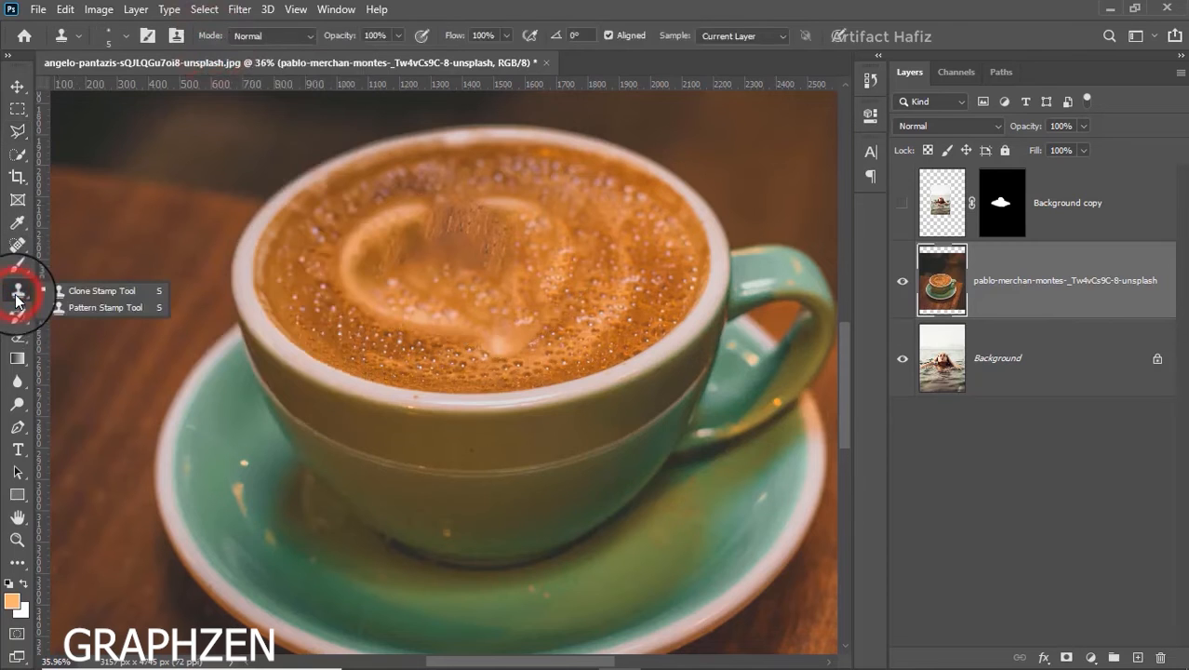
click(68, 293)
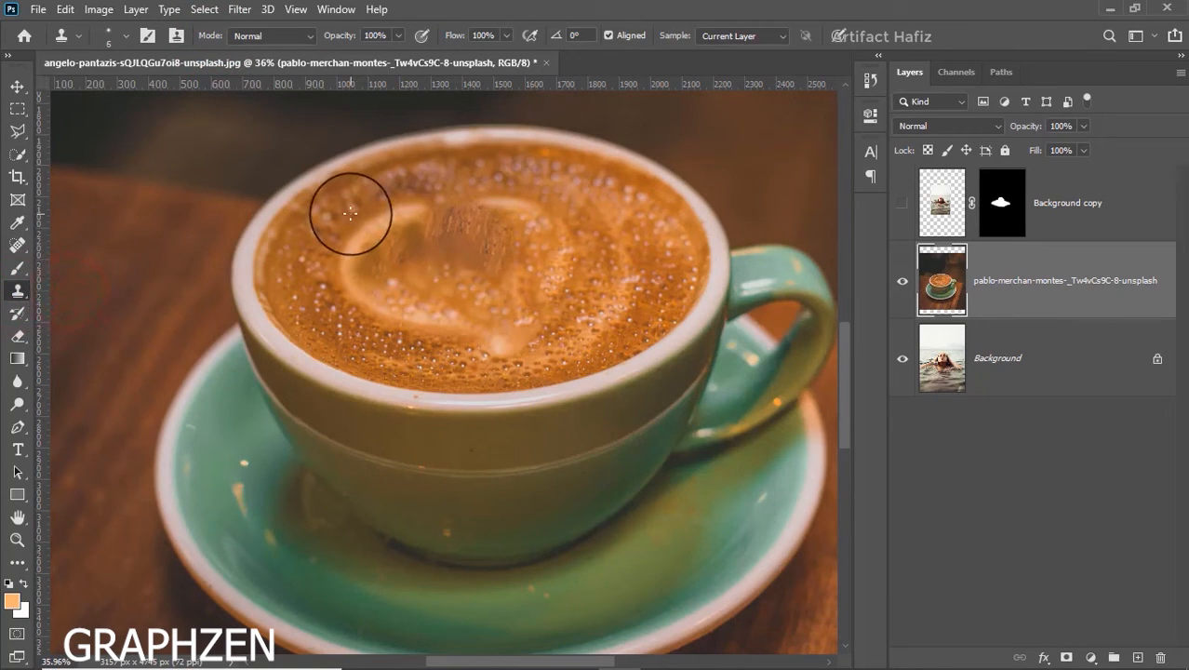
alt+click(400, 348)
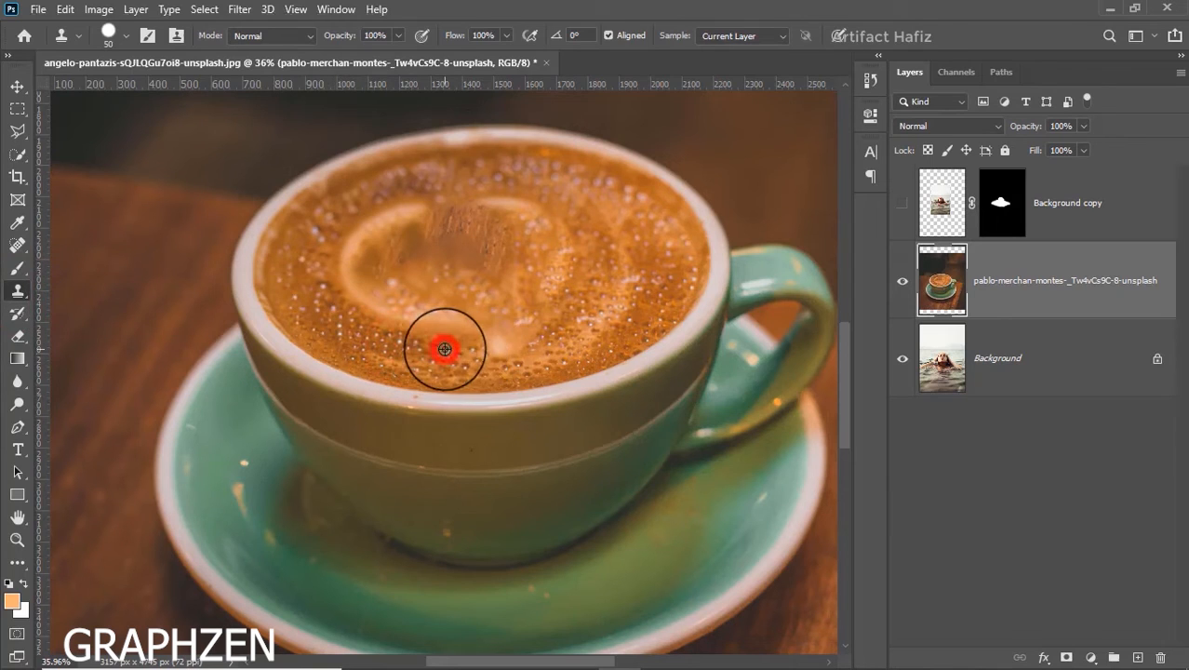
key(bracketright)
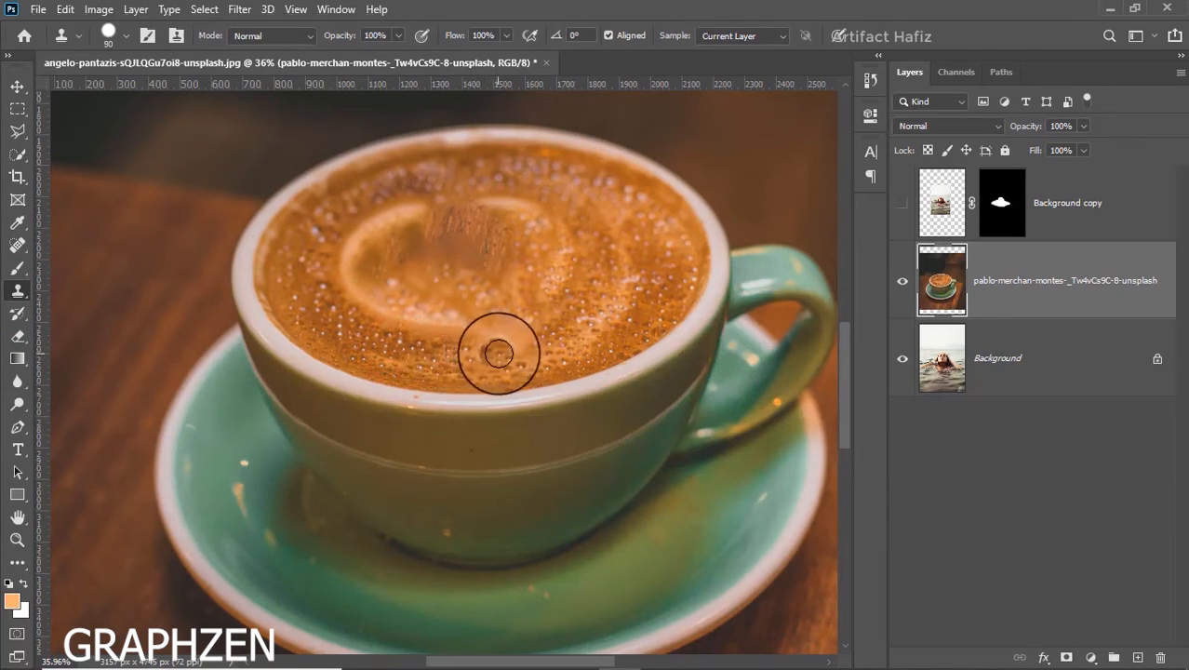
click(120, 38)
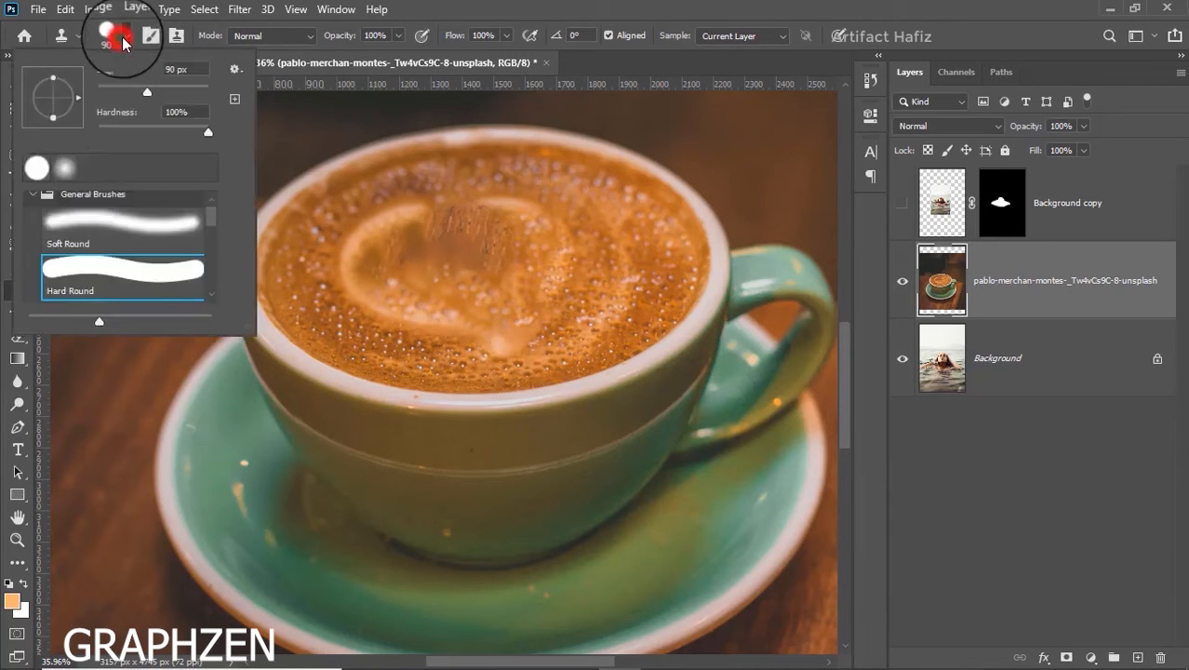
click(97, 224)
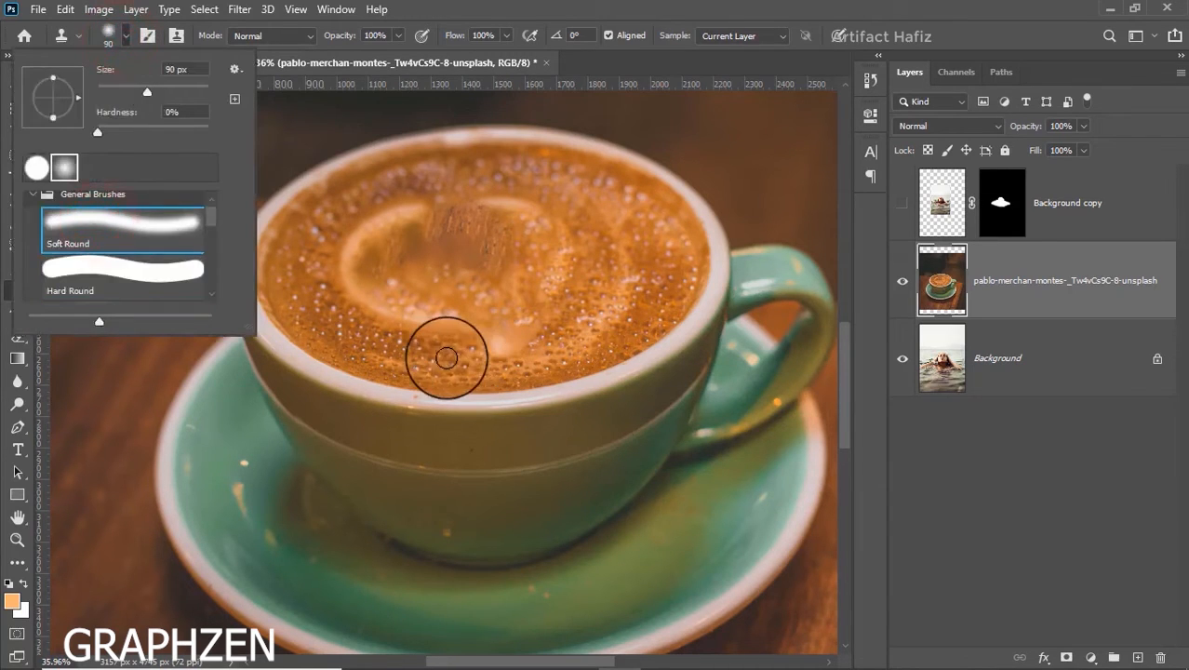
mouse_move(446, 358)
mouse_down()
mouse_move(519, 351)
mouse_move(481, 354)
mouse_move(506, 341)
mouse_move(470, 335)
mouse_move(485, 352)
mouse_move(504, 347)
mouse_move(445, 327)
mouse_move(469, 349)
mouse_move(448, 345)
mouse_move(379, 312)
mouse_move(420, 331)
mouse_move(418, 343)
mouse_move(333, 309)
mouse_up()
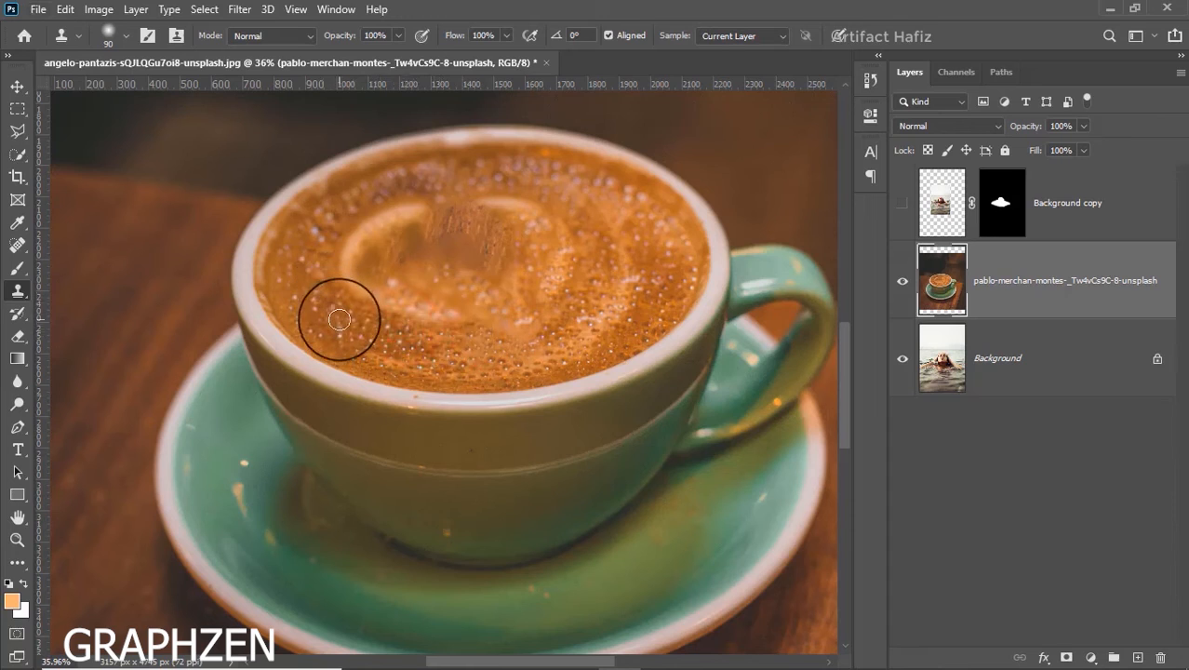
Step: Enlarge the Clone Stamp brush to 125 px and cover the remaining heart traces on the coffee with sampled foam
key(bracketright)
key(bracketright)
mouse_move(389, 343)
mouse_down()
mouse_move(392, 311)
mouse_move(340, 244)
mouse_move(349, 228)
mouse_up()
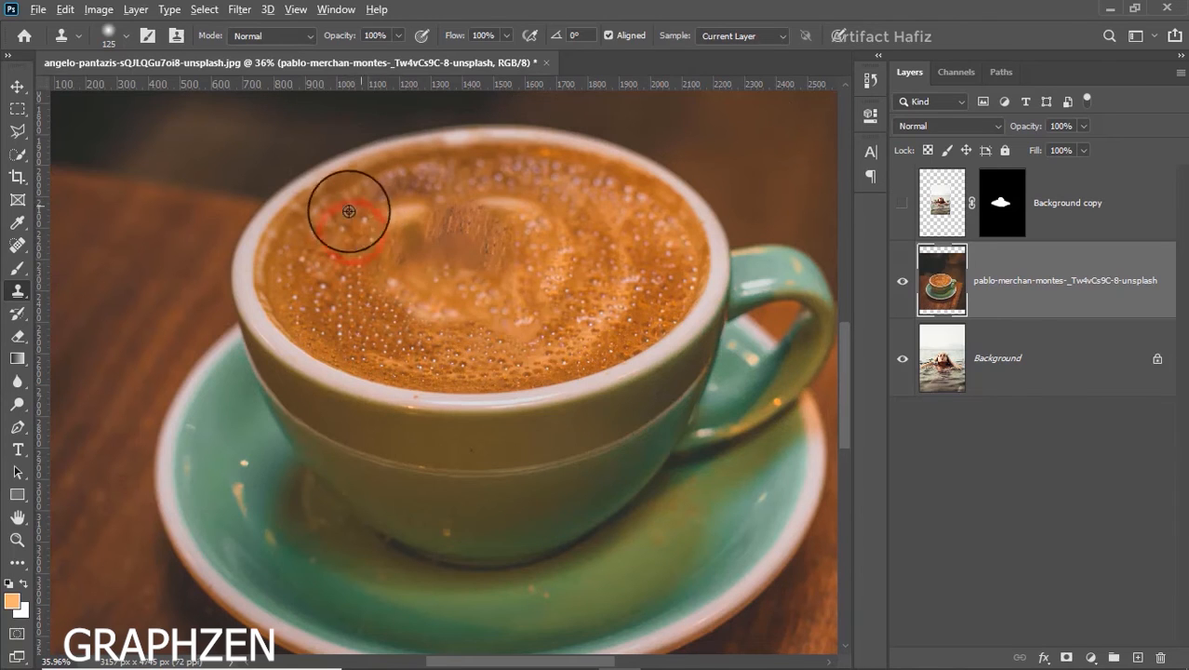
click(411, 200)
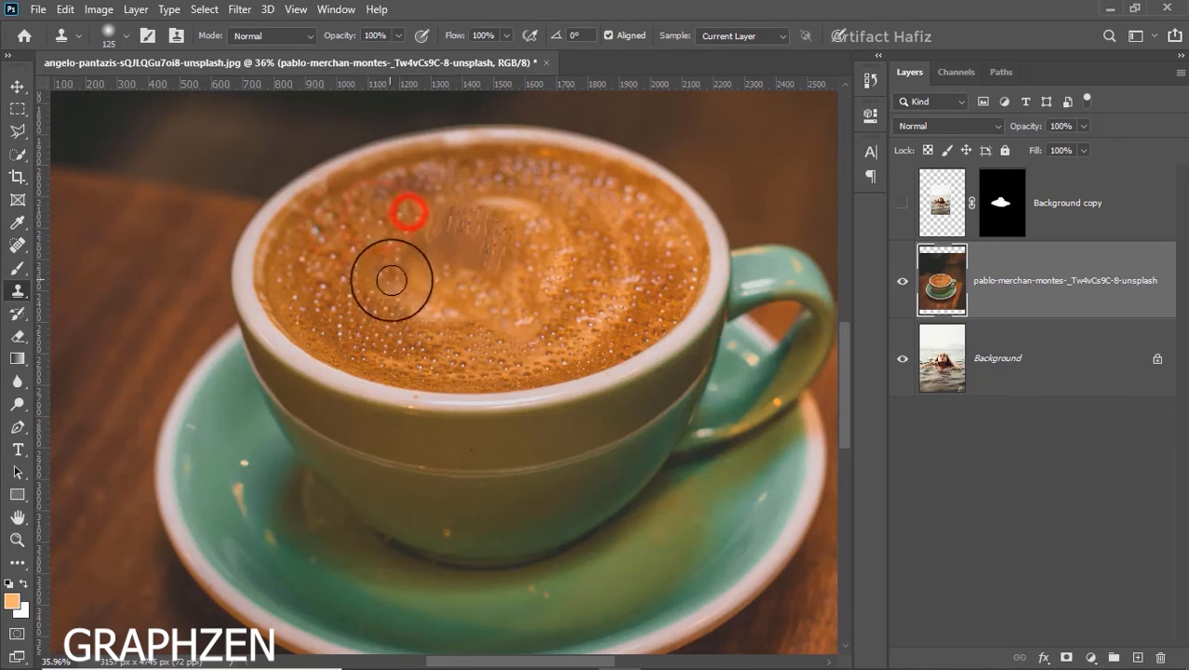
mouse_move(408, 295)
mouse_down()
mouse_move(423, 317)
mouse_move(438, 313)
mouse_up()
alt+click(619, 225)
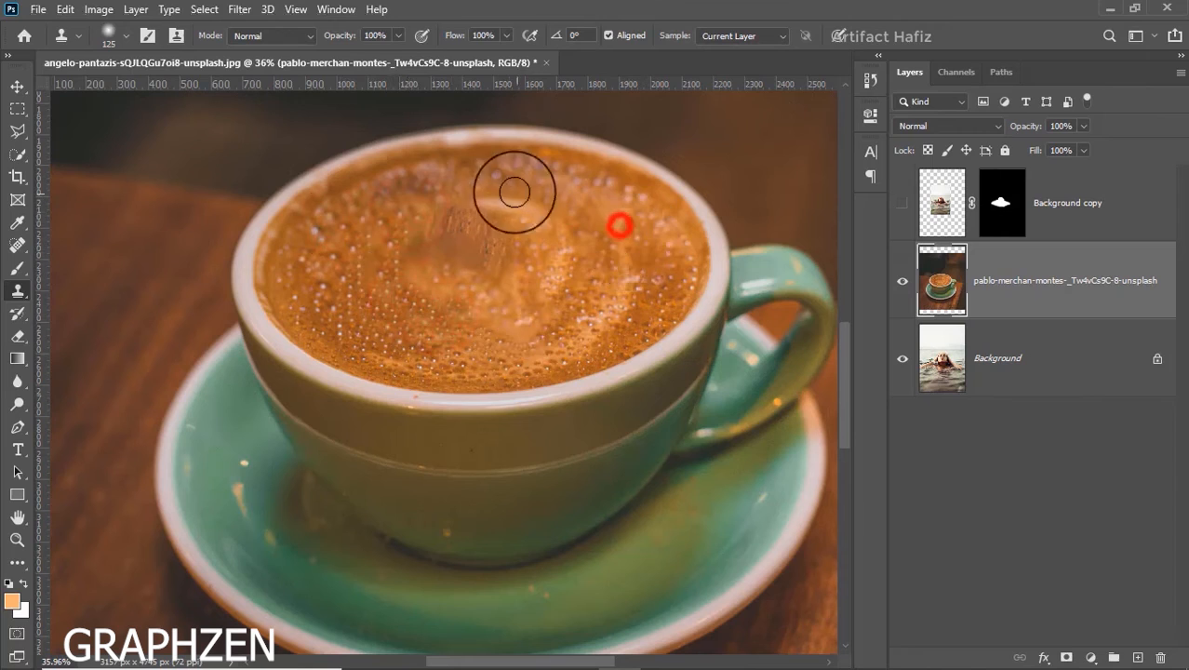
mouse_move(470, 190)
mouse_down()
mouse_move(539, 212)
mouse_move(541, 260)
mouse_move(510, 265)
mouse_move(496, 252)
mouse_up()
Step: Show the Background copy layer again and inspect how the woman blends with the retouched coffee surface
click(17, 87)
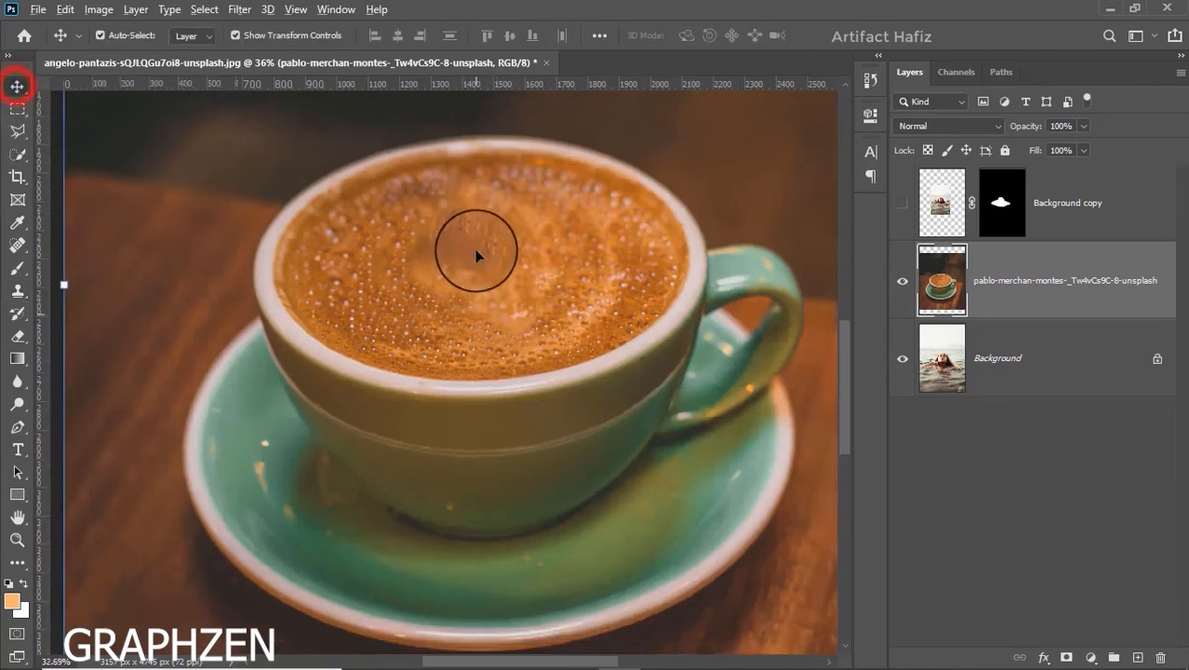
scroll(472, 252, down, 6)
scroll(476, 256, up, 1)
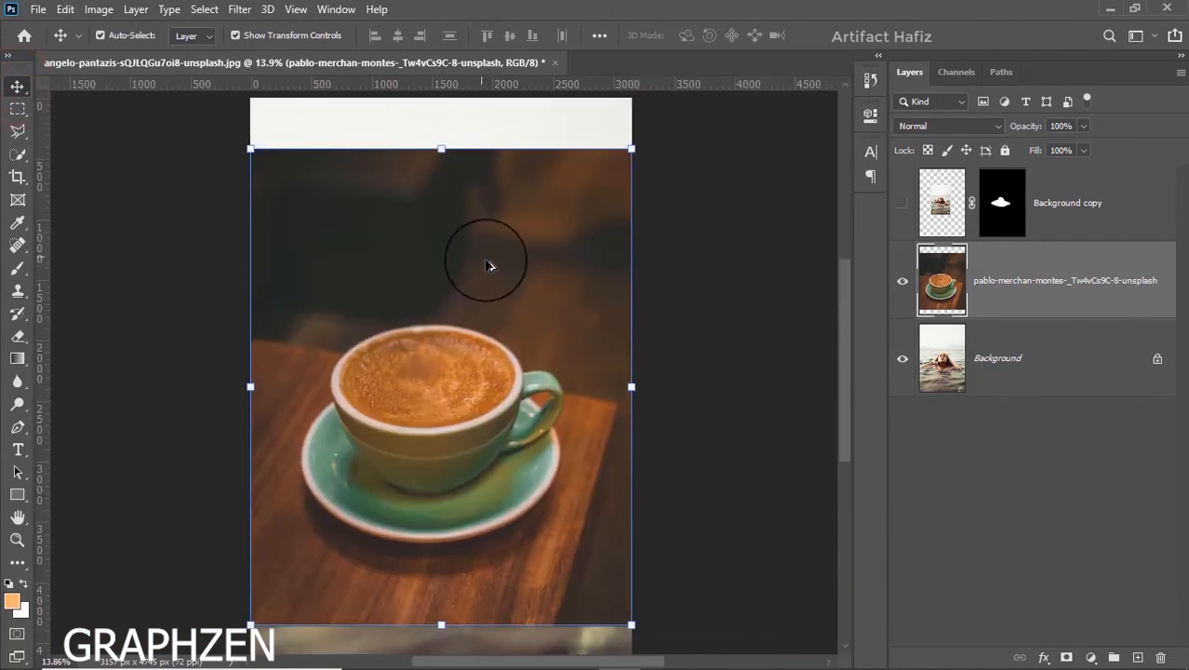
click(902, 205)
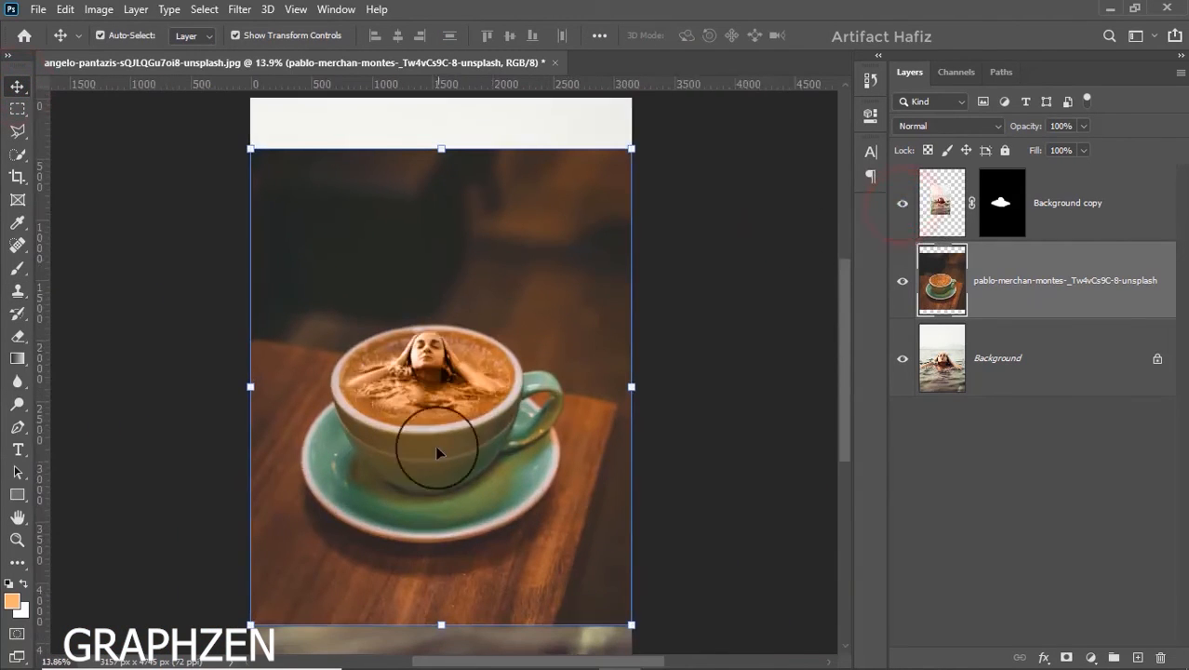
scroll(436, 456, up, 4)
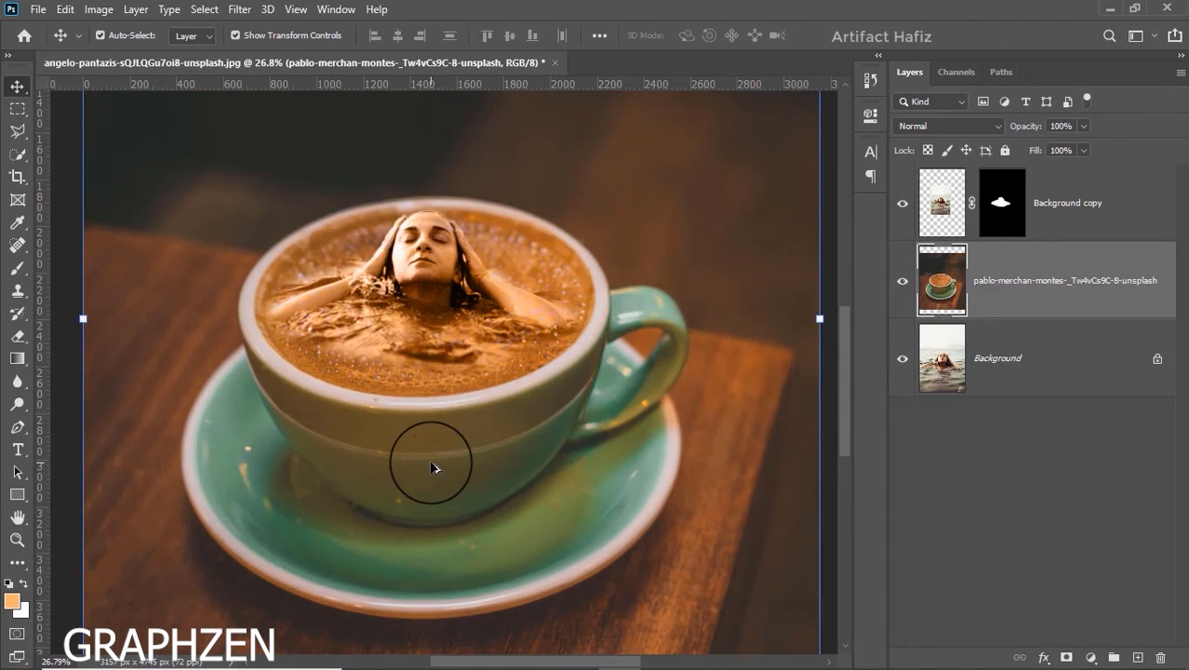
scroll(432, 467, down, 4)
scroll(434, 467, up, 2)
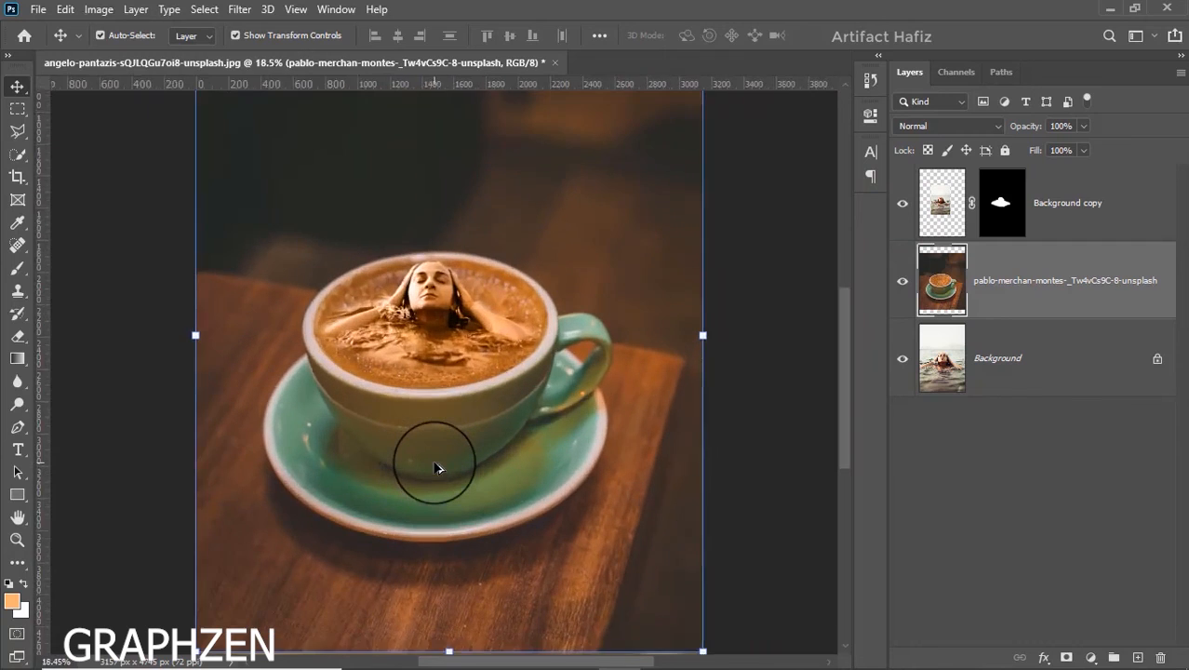
scroll(435, 468, up, 2)
scroll(435, 468, down, 3)
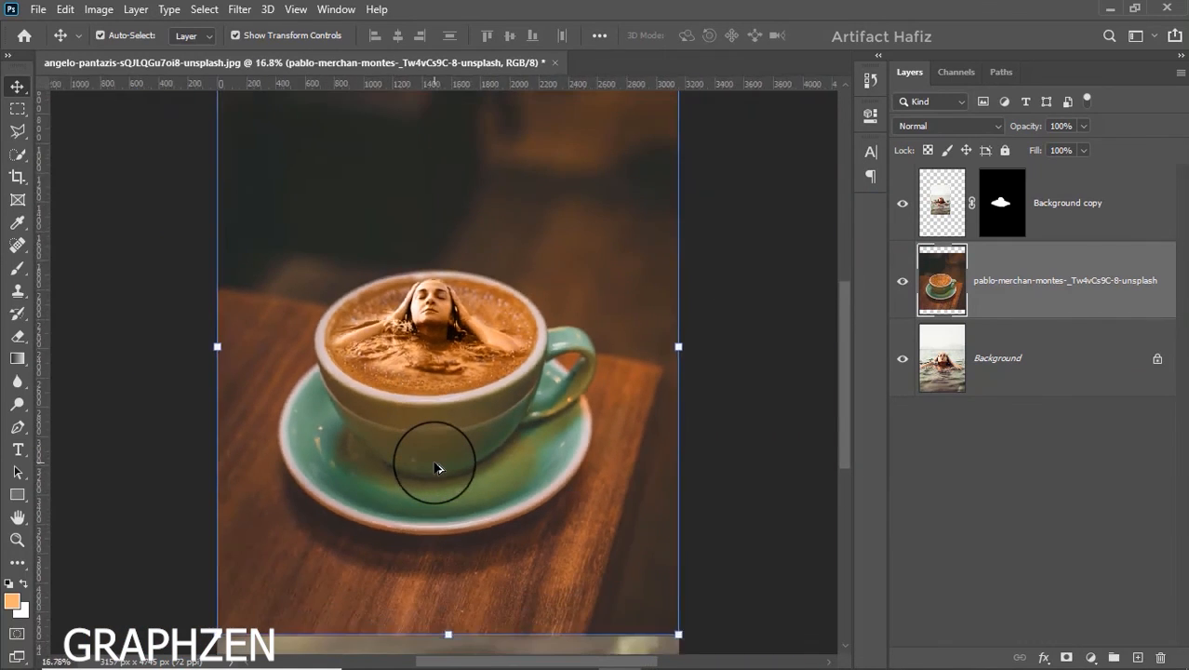
scroll(435, 468, down, 1)
Step: Clear the fixed crop ratio and extend the crop frame vertically to cover the coffee photo without the strips outside it
click(17, 177)
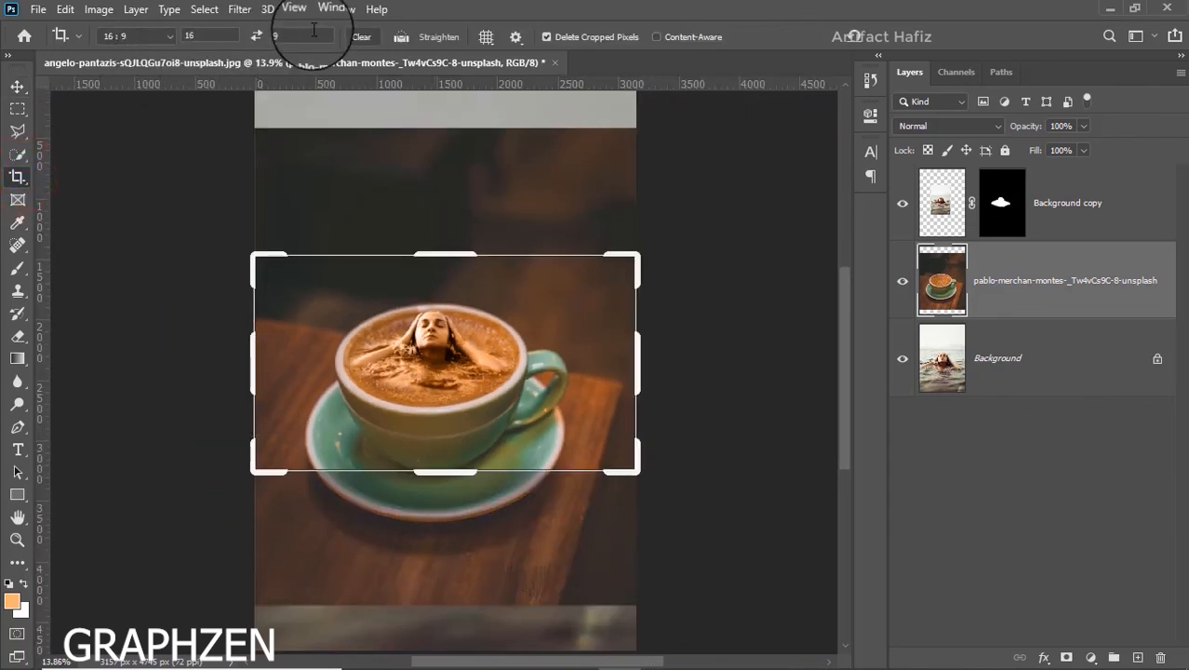
click(362, 37)
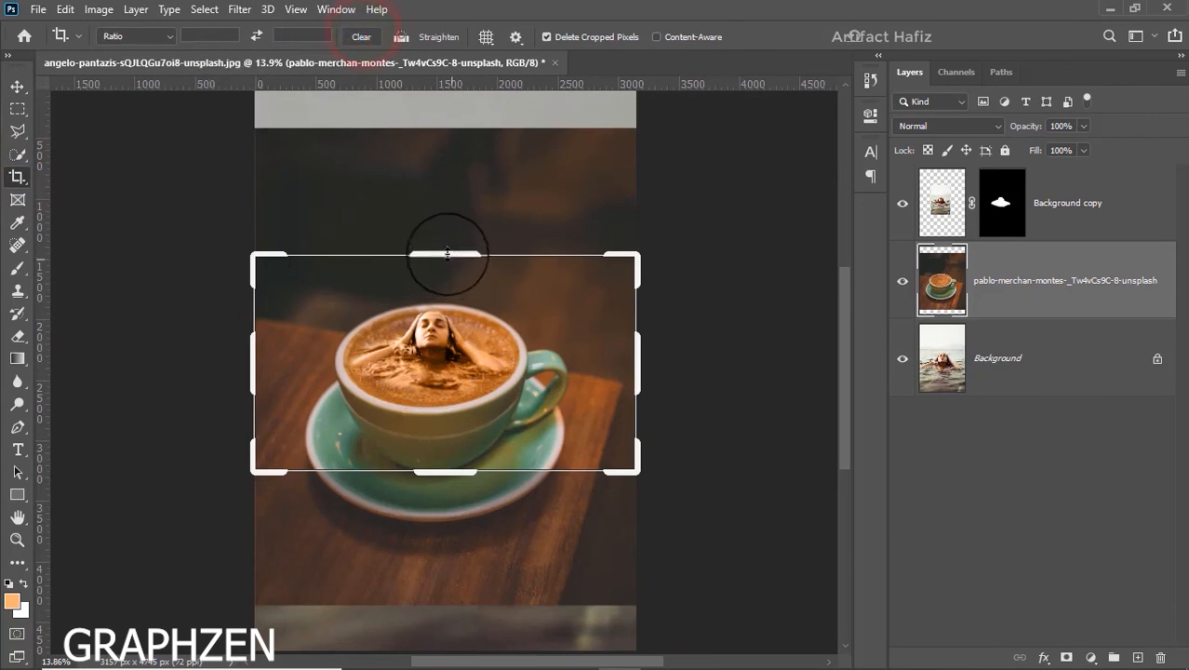
drag(430, 250, 427, 188)
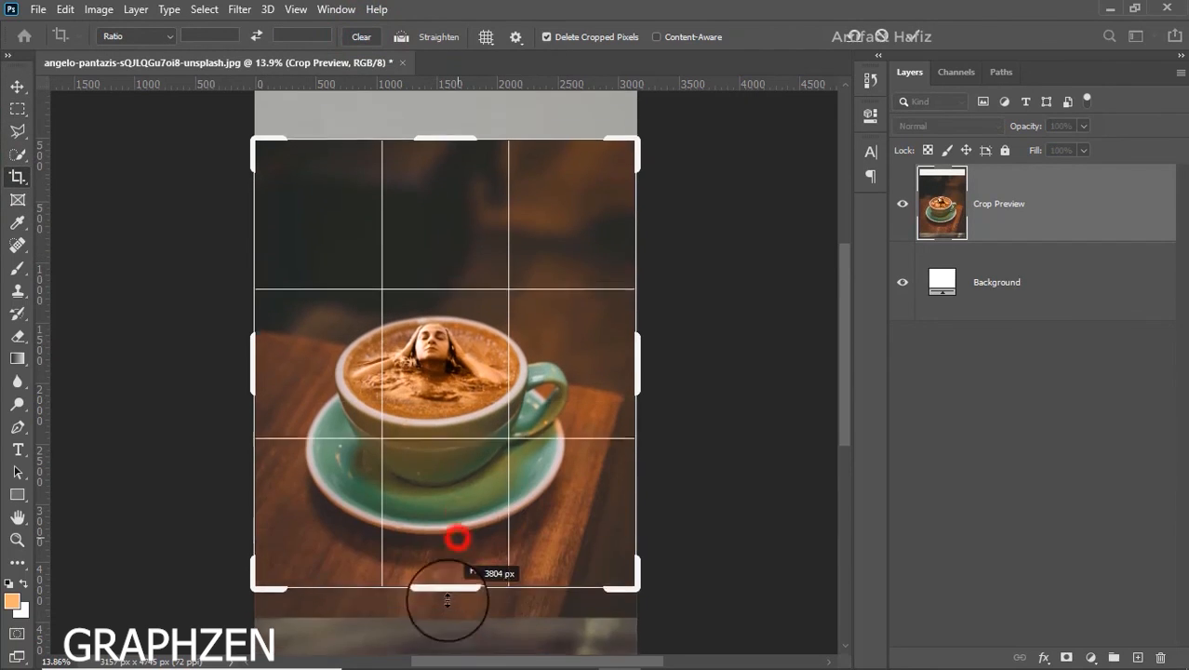